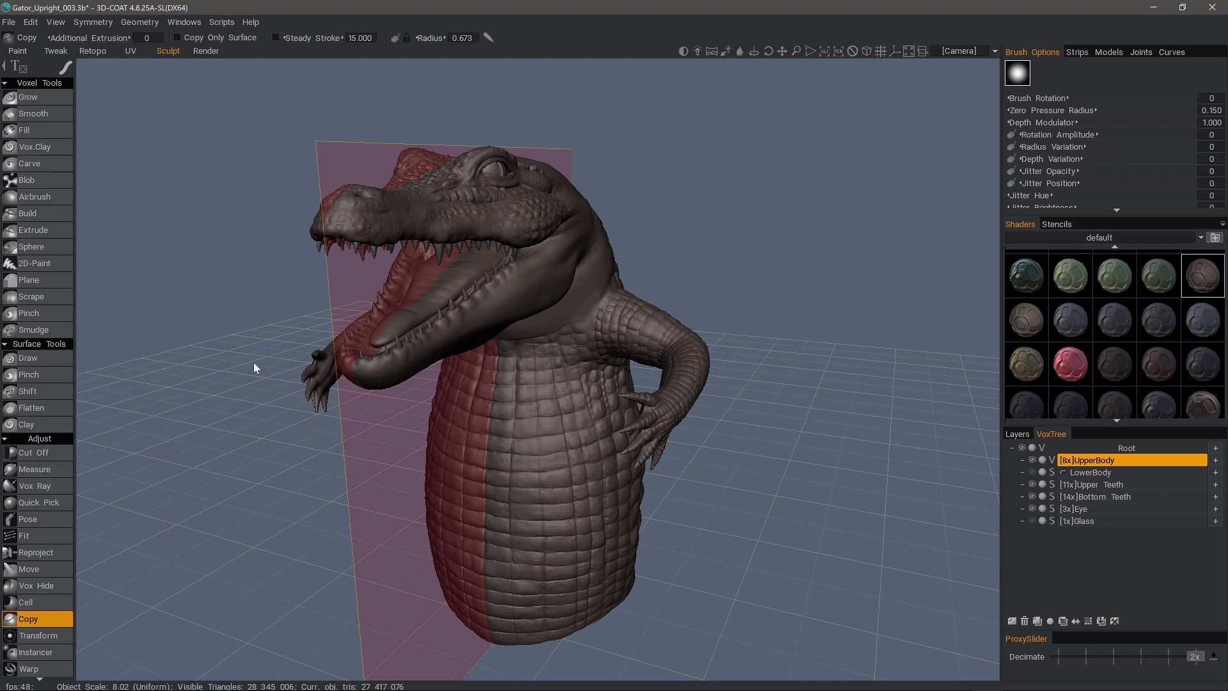
# Step: Turn off symmetry so the symmetry plane no longer covers the gator sculpt
pyautogui.moveTo(202, 294); pyautogui.dragTo(549, 275)
pyautogui.moveTo(550, 275); pyautogui.dragTo(633, 307, button='middle')
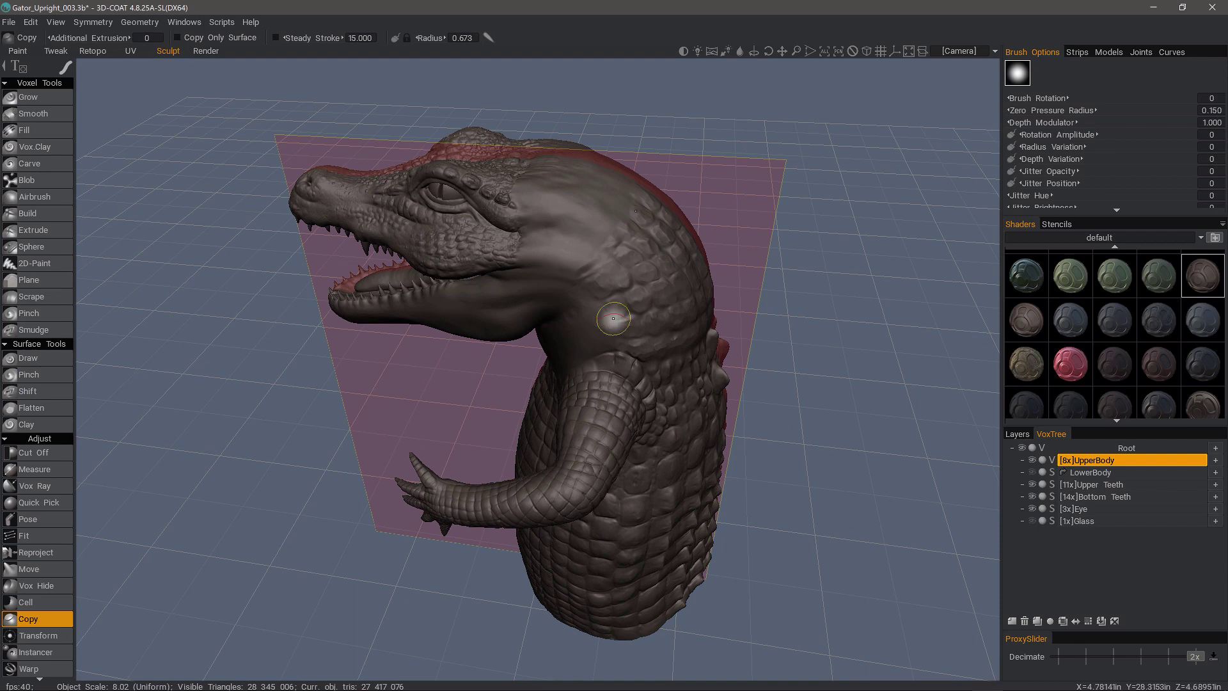
pyautogui.press('space')
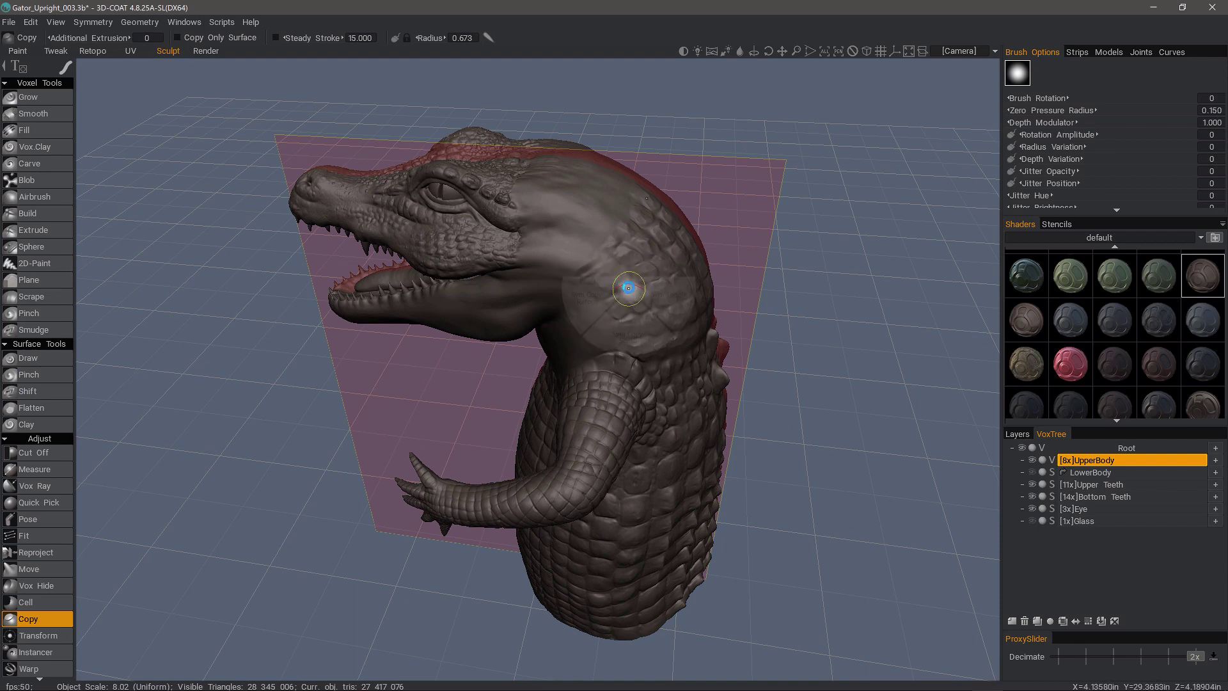
pyautogui.click(627, 250)
pyautogui.click(581, 192)
pyautogui.moveTo(641, 253); pyautogui.dragTo(487, 217, button='middle')
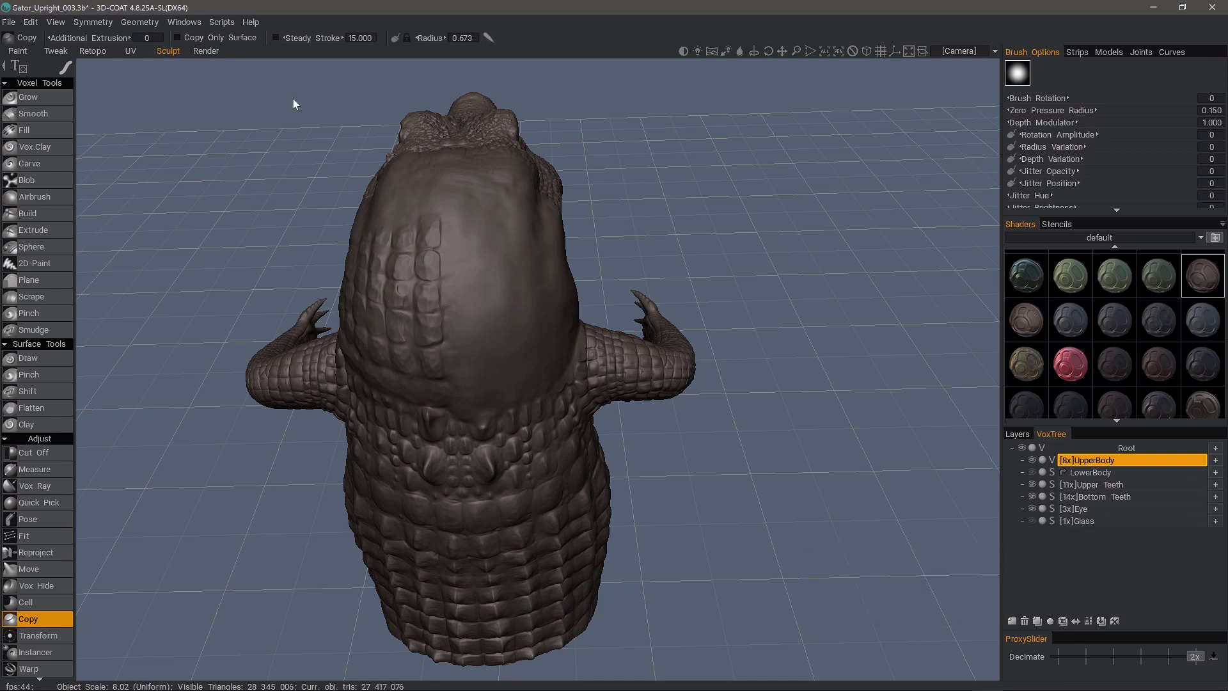
# Step: Enable X-axis mirror symmetry again to show the plane down the gator's back
pyautogui.click(140, 22)
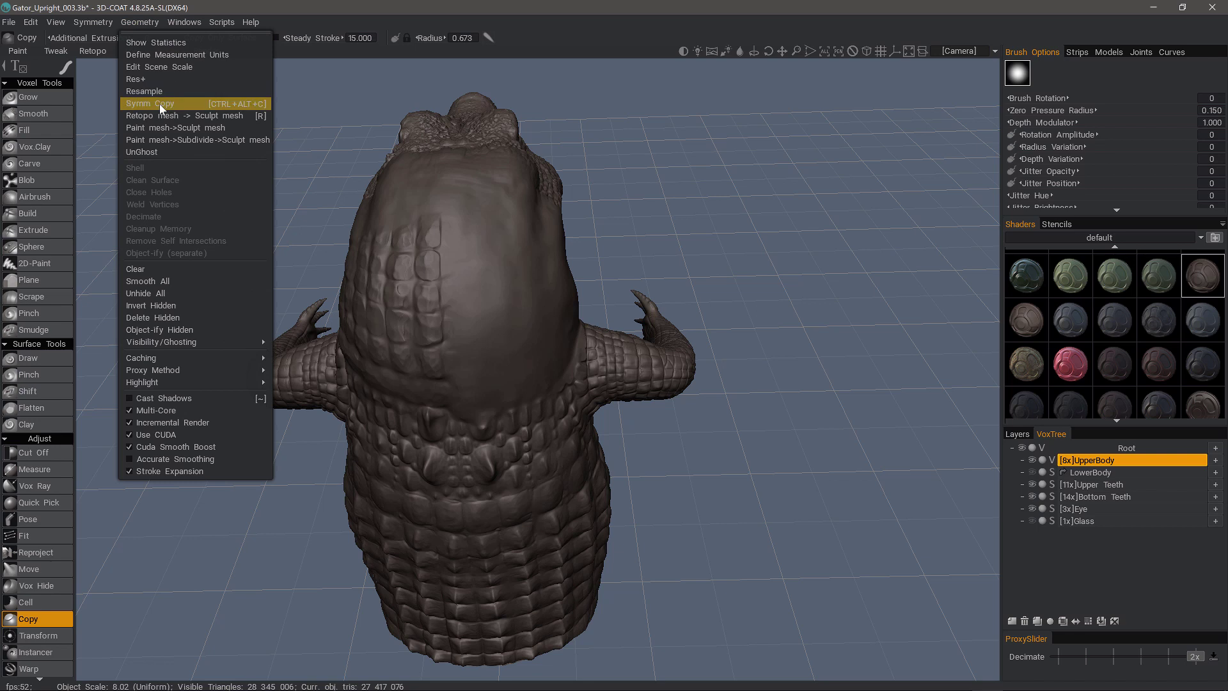
pyautogui.click(256, 104)
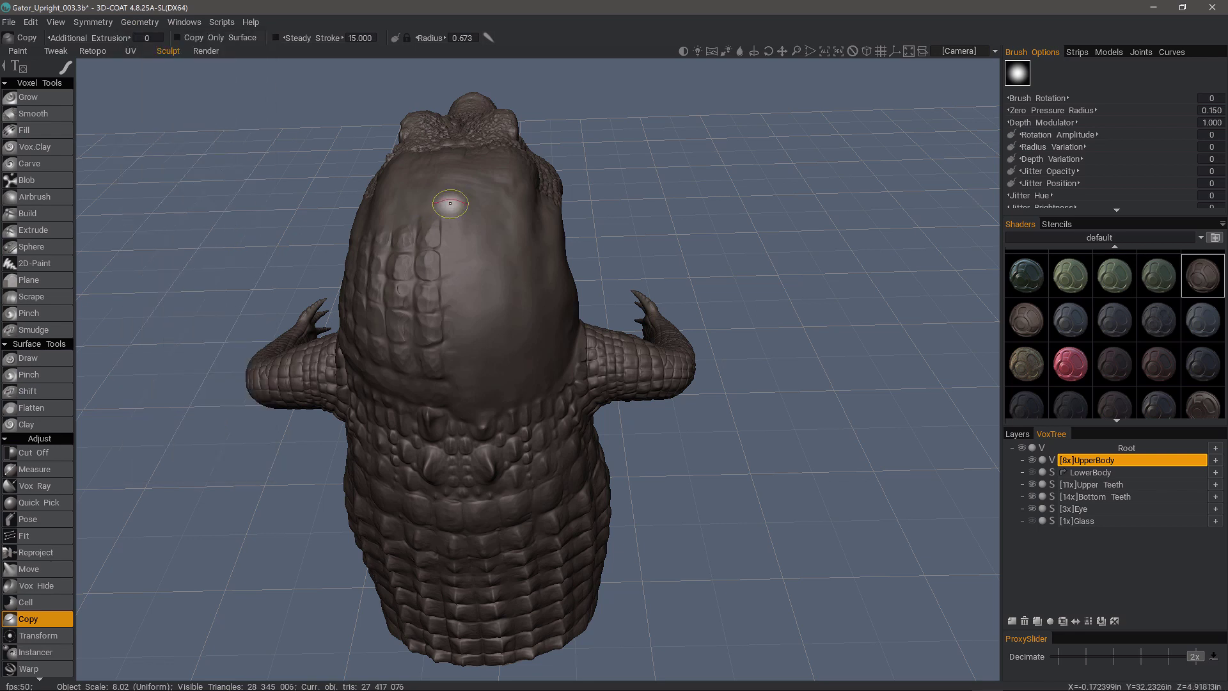
pyautogui.rightClick(483, 320)
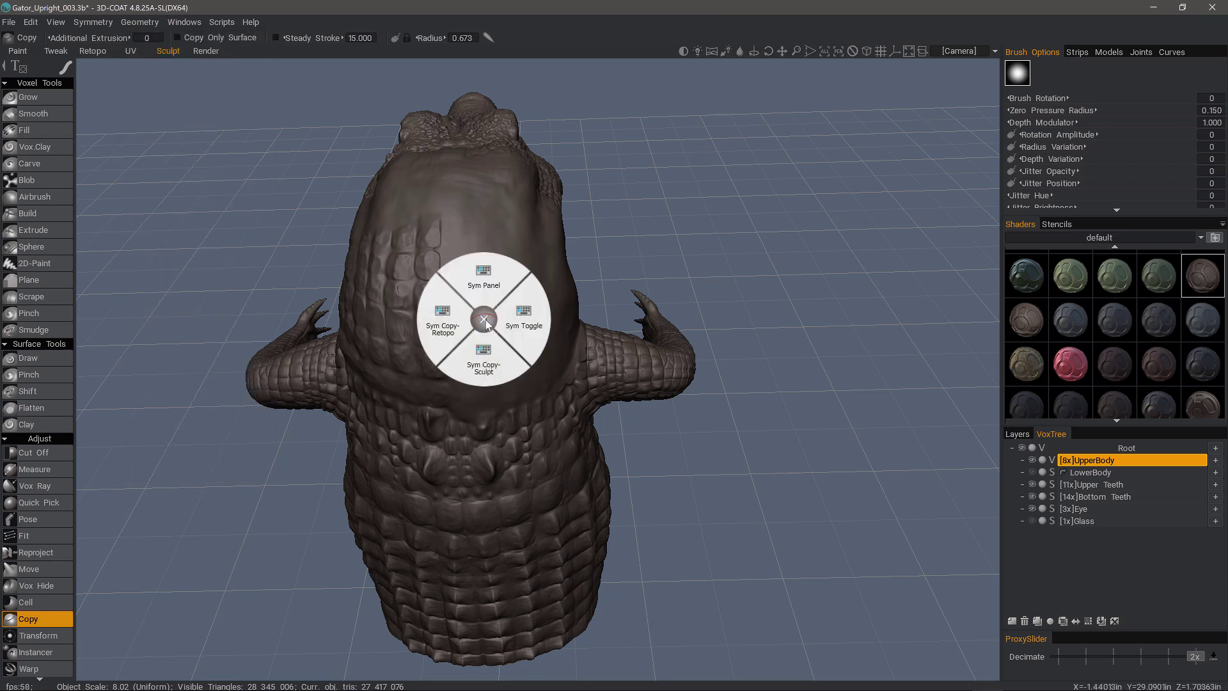
pyautogui.click(482, 274)
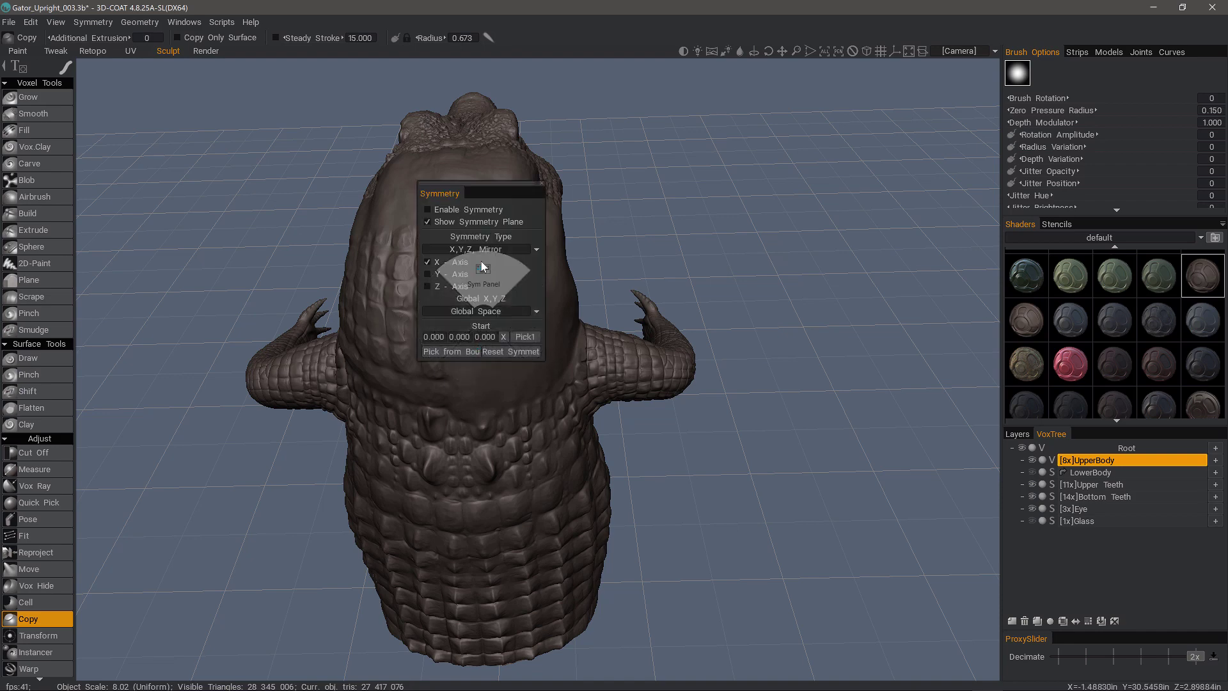
pyautogui.click(432, 210)
pyautogui.moveTo(282, 194); pyautogui.dragTo(326, 144)
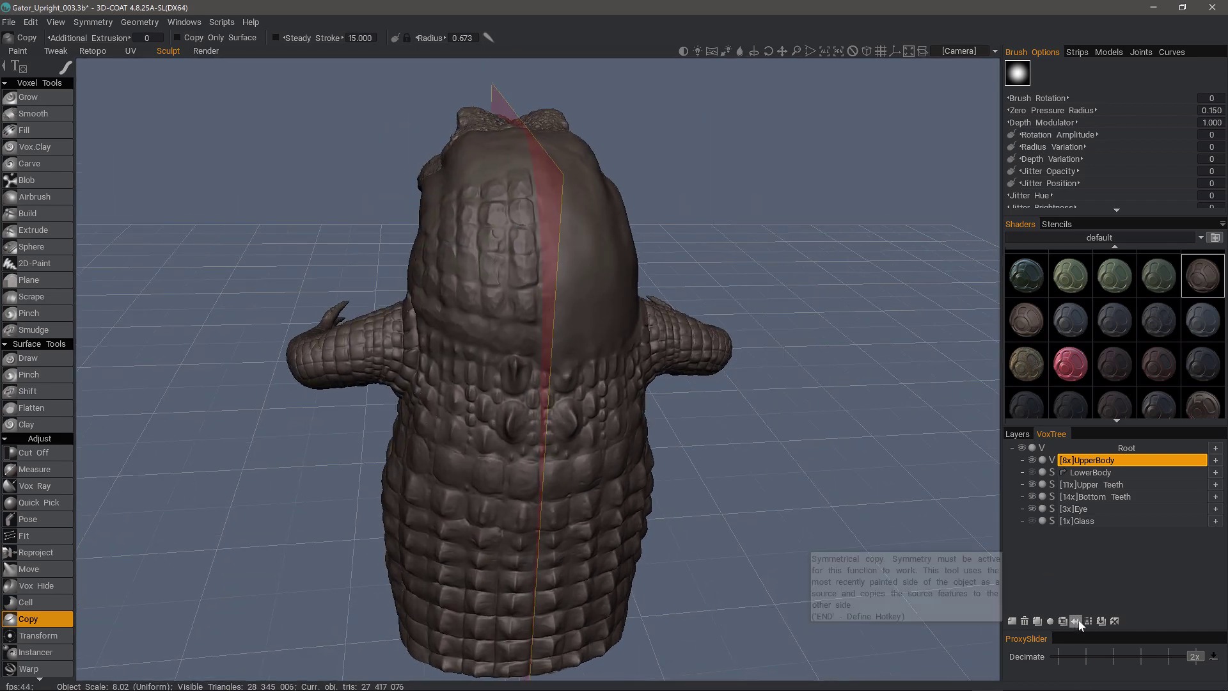
# Step: Disable symmetry on the gator's upper body before copying the neck scales
pyautogui.keyDown('alt'); pyautogui.moveTo(490, 380); pyautogui.dragTo(594, 281); pyautogui.keyUp('alt')
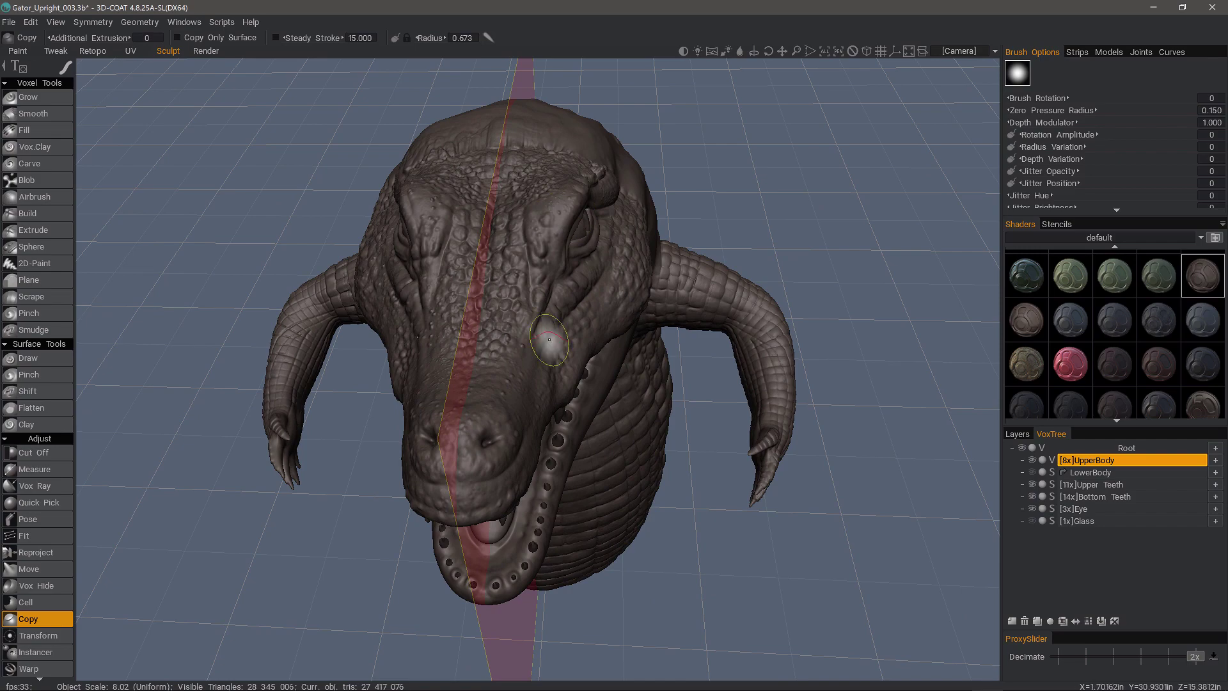
pyautogui.keyDown('alt'); pyautogui.moveTo(536, 440); pyautogui.dragTo(548, 408); pyautogui.keyUp('alt')
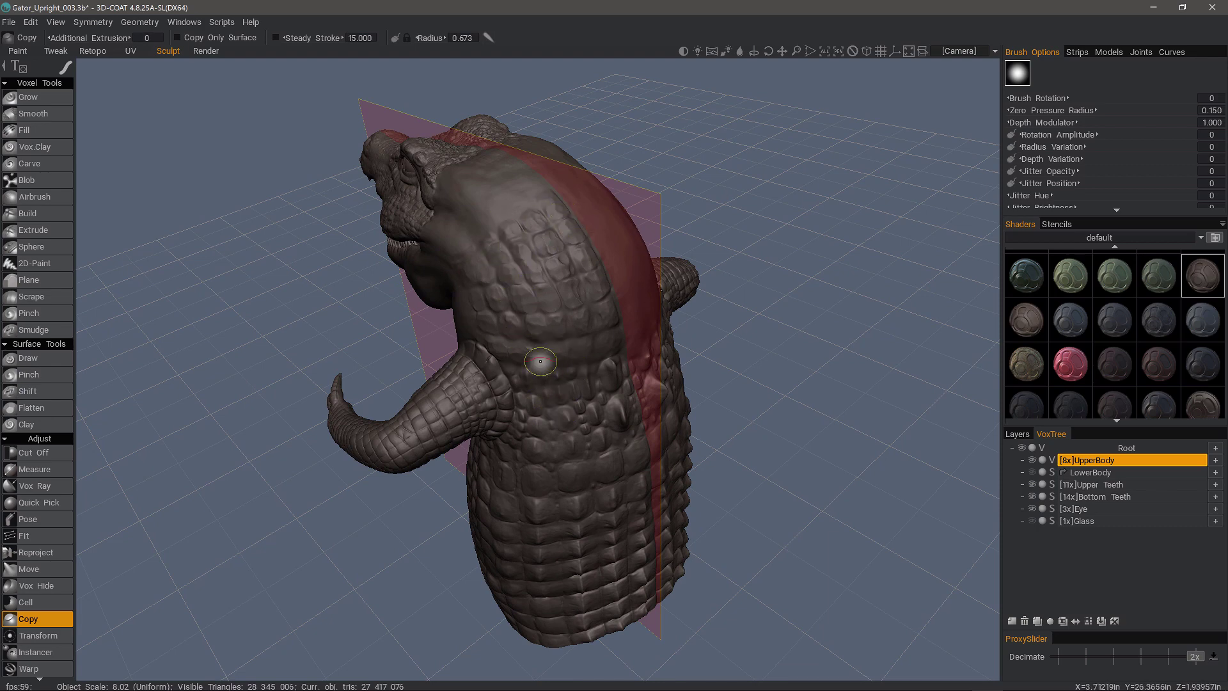
pyautogui.moveTo(476, 488)
pyautogui.keyDown('alt'); pyautogui.mouseDown()
pyautogui.moveTo(517, 502)
pyautogui.moveTo(534, 480)
pyautogui.moveTo(683, 543)
pyautogui.mouseUp(); pyautogui.keyUp('alt')
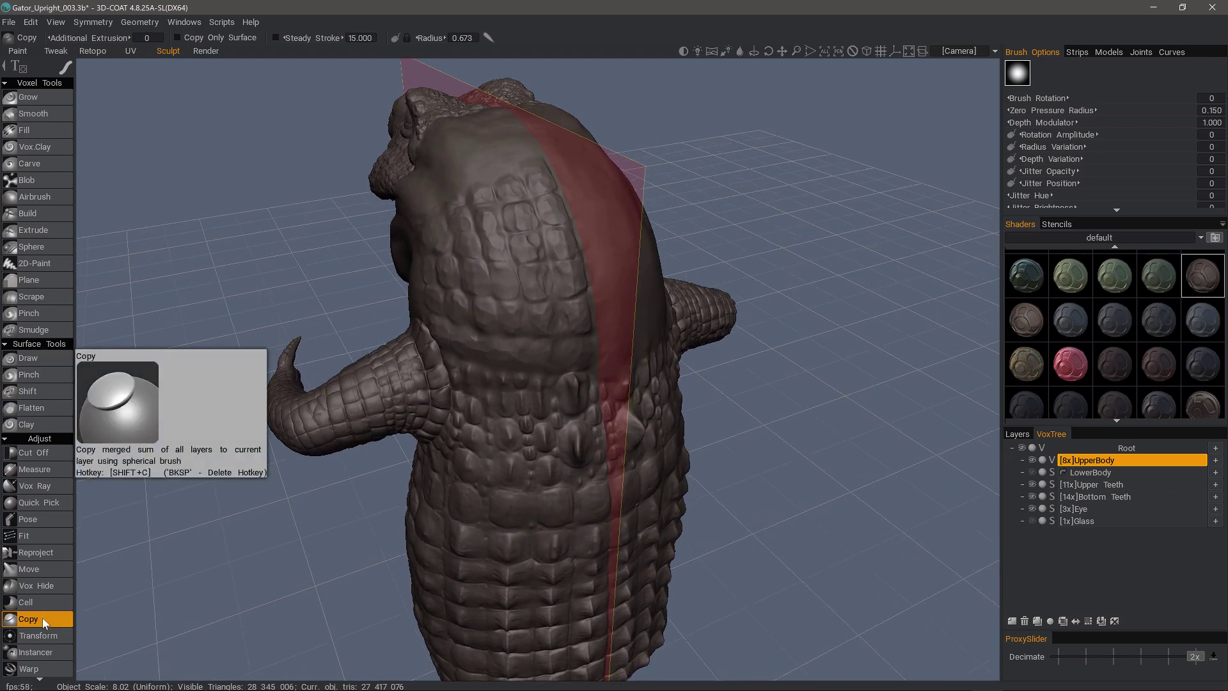
pyautogui.rightClick(557, 441)
pyautogui.click(558, 403)
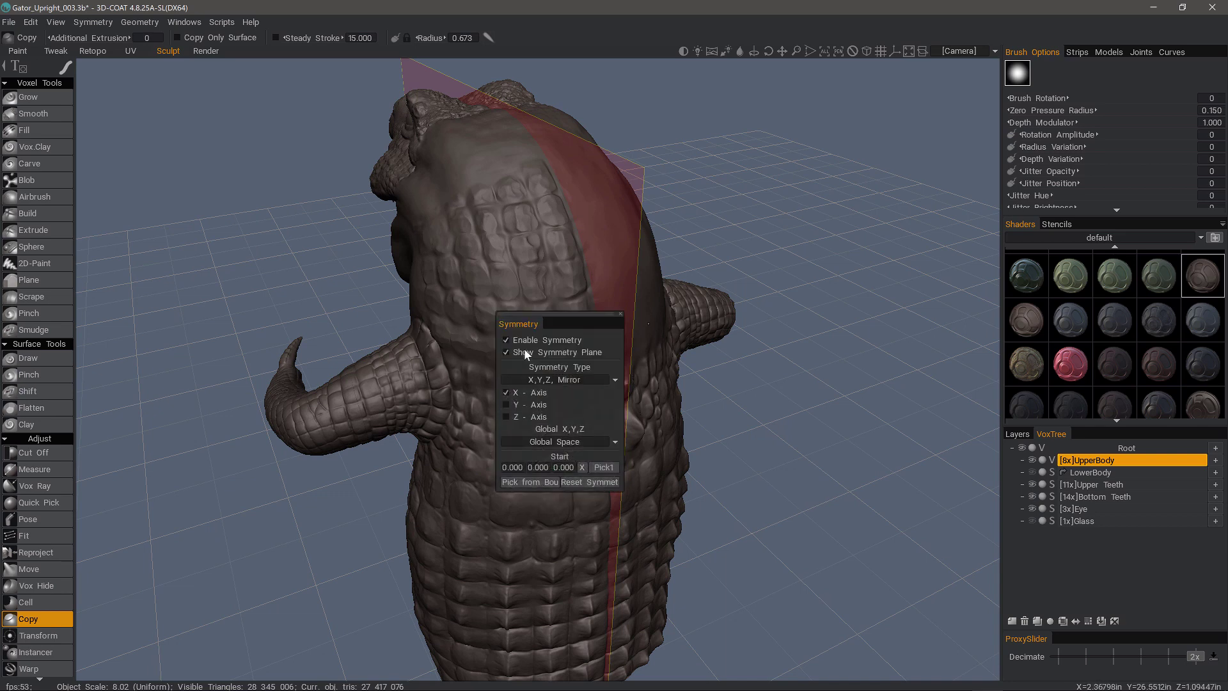
pyautogui.click(94, 22)
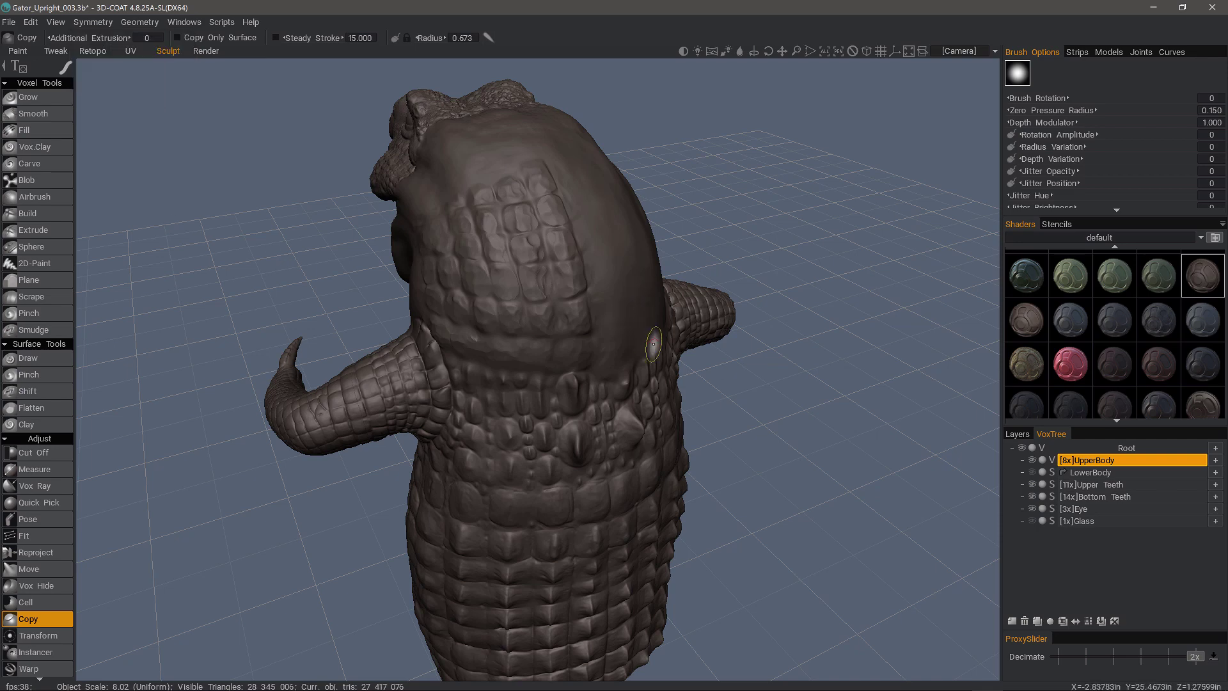
# Step: Add a new voxel layer directly below UpperBody in the sculpt tree
pyautogui.moveTo(746, 423); pyautogui.dragTo(799, 391)
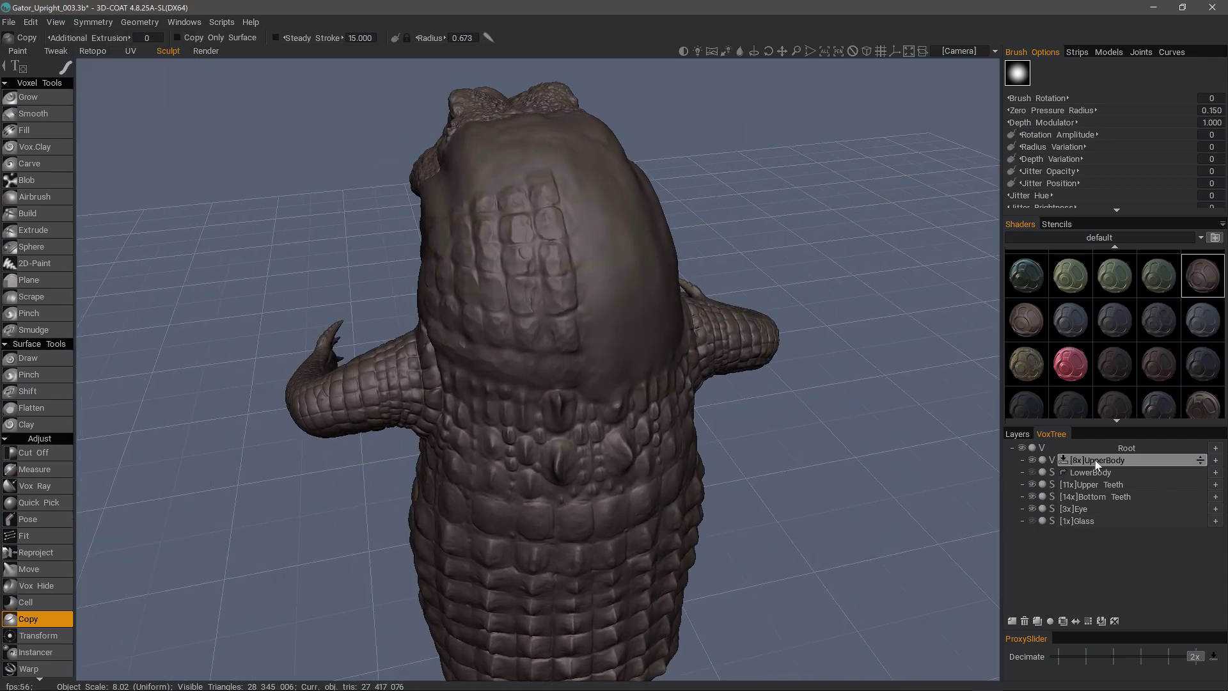
pyautogui.click(1011, 621)
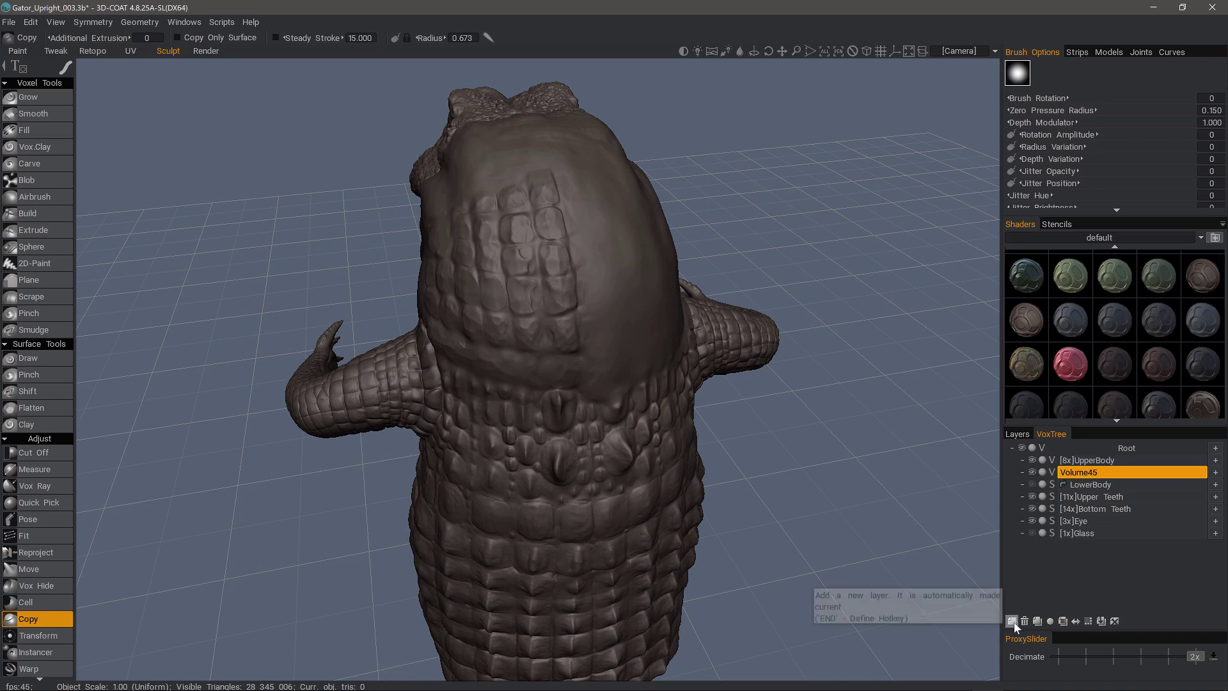
pyautogui.click(1076, 472)
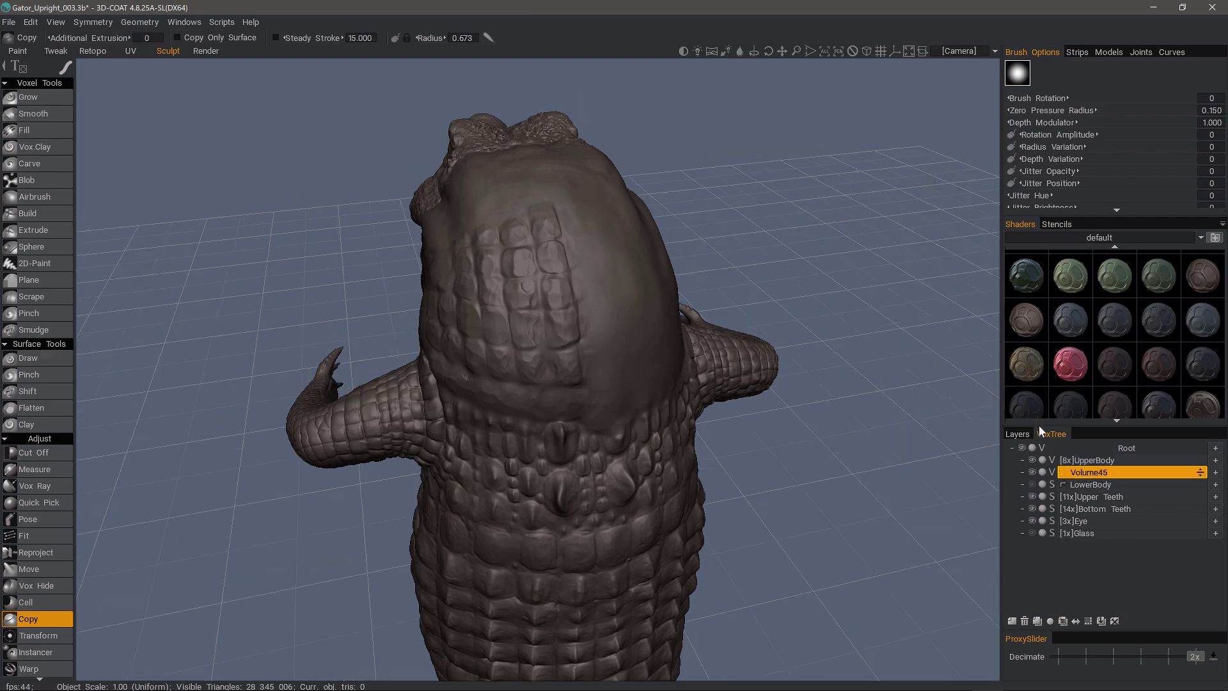
# Step: Increase the new empty layer's voxel density to 4x
pyautogui.moveTo(486, 356)
pyautogui.mouseDown(button='middle')
pyautogui.moveTo(360, 397)
pyautogui.moveTo(424, 477)
pyautogui.moveTo(473, 474)
pyautogui.mouseUp(button='middle')
pyautogui.moveTo(482, 430)
pyautogui.mouseDown(button='middle')
pyautogui.moveTo(497, 444)
pyautogui.moveTo(525, 438)
pyautogui.mouseUp(button='middle')
pyautogui.moveTo(570, 397)
pyautogui.mouseDown(button='middle')
pyautogui.moveTo(523, 333)
pyautogui.moveTo(512, 370)
pyautogui.mouseUp(button='middle')
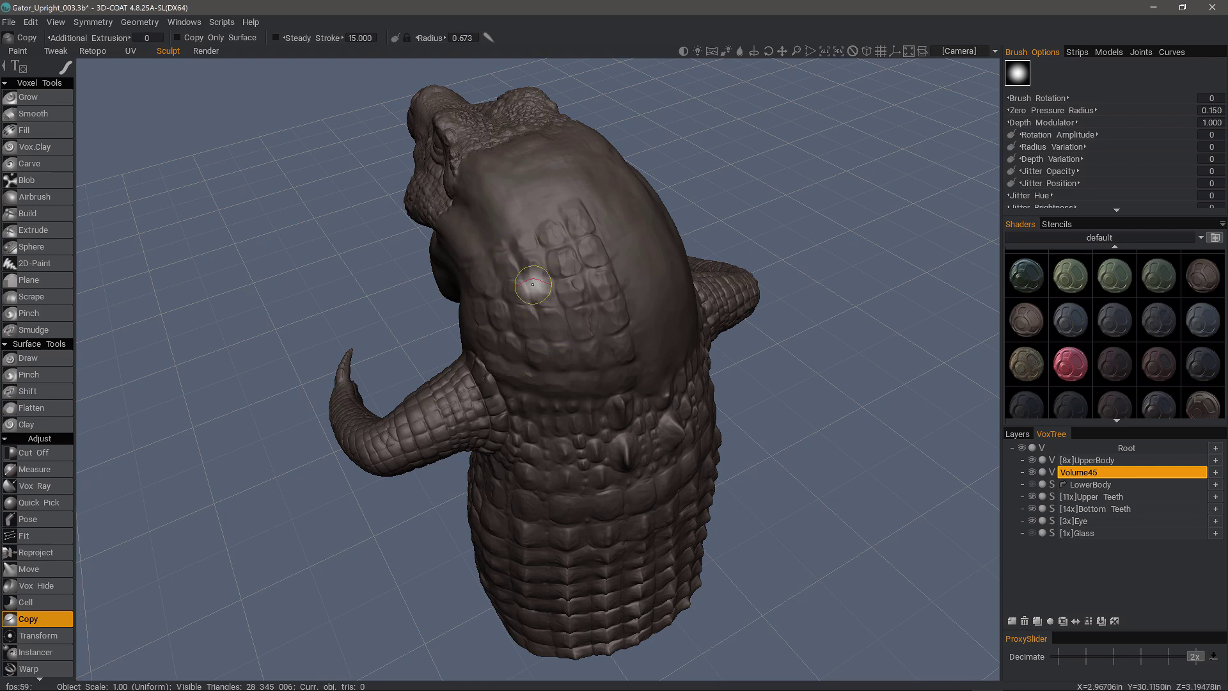
pyautogui.moveTo(550, 308); pyautogui.dragTo(576, 309, button='middle')
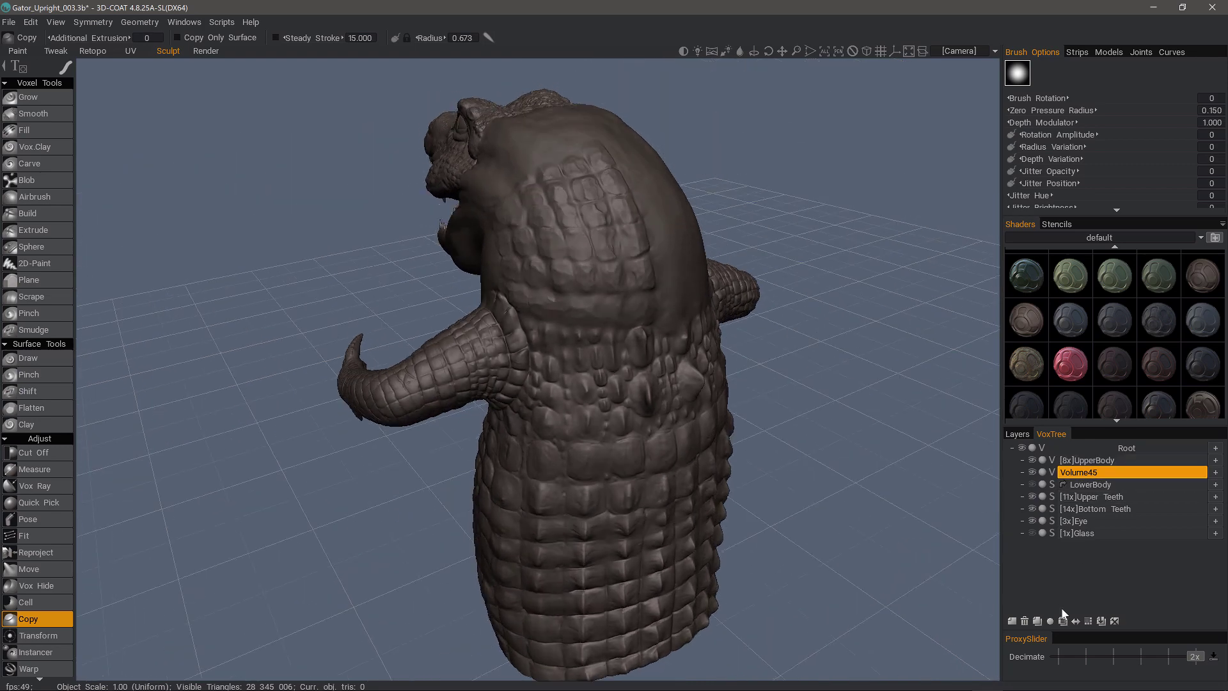
pyautogui.click(1088, 623)
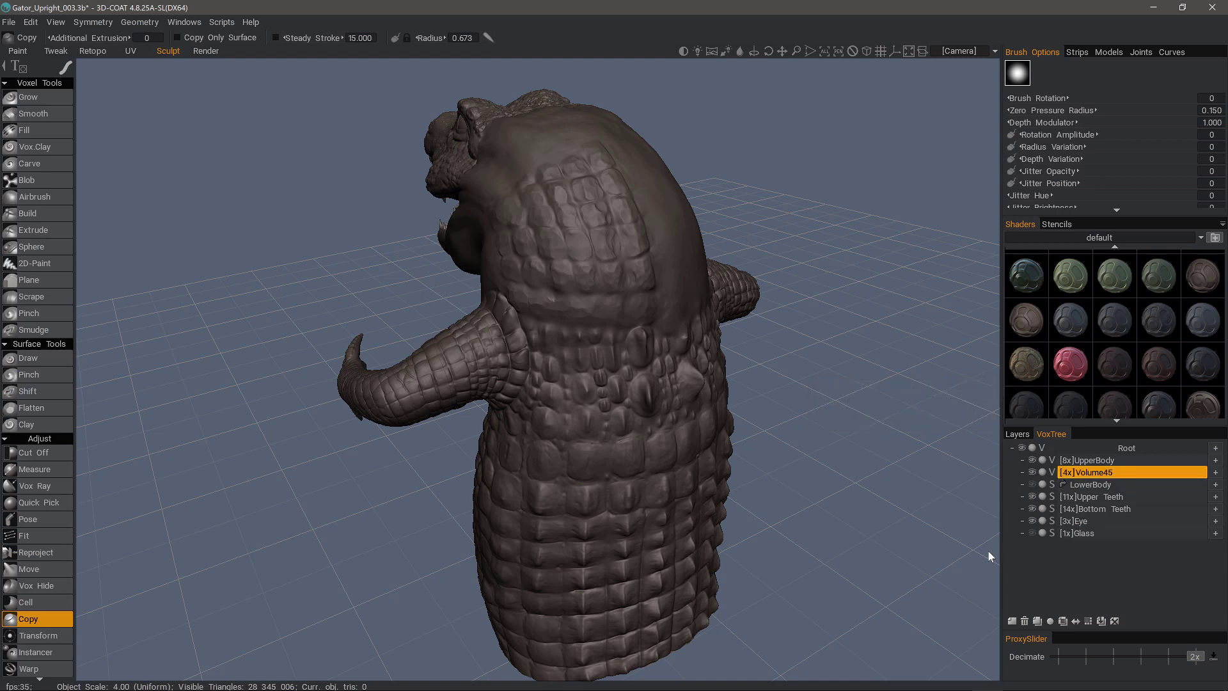
# Step: Copy a first patch of neck scales onto the new layer and assign it a green shader
pyautogui.moveTo(992, 520); pyautogui.dragTo(914, 516)
pyautogui.keyDown('alt'); pyautogui.moveTo(457, 277); pyautogui.dragTo(505, 294); pyautogui.keyUp('alt')
pyautogui.moveTo(67, 72)
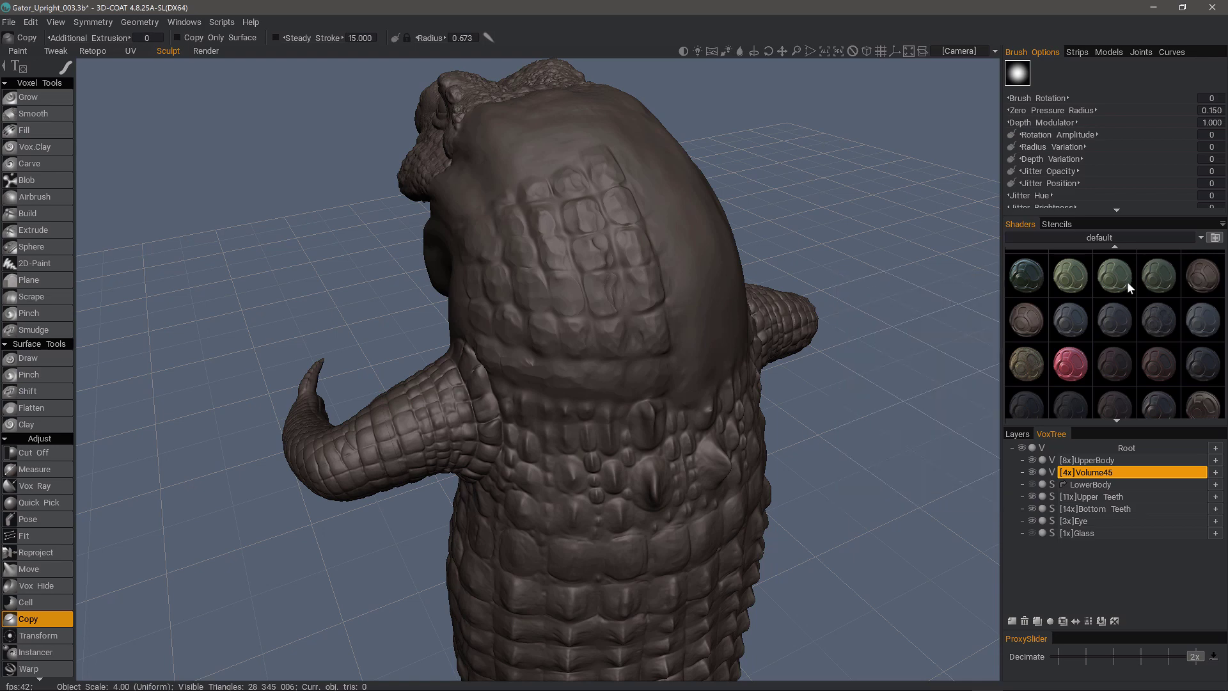
pyautogui.click(1202, 280)
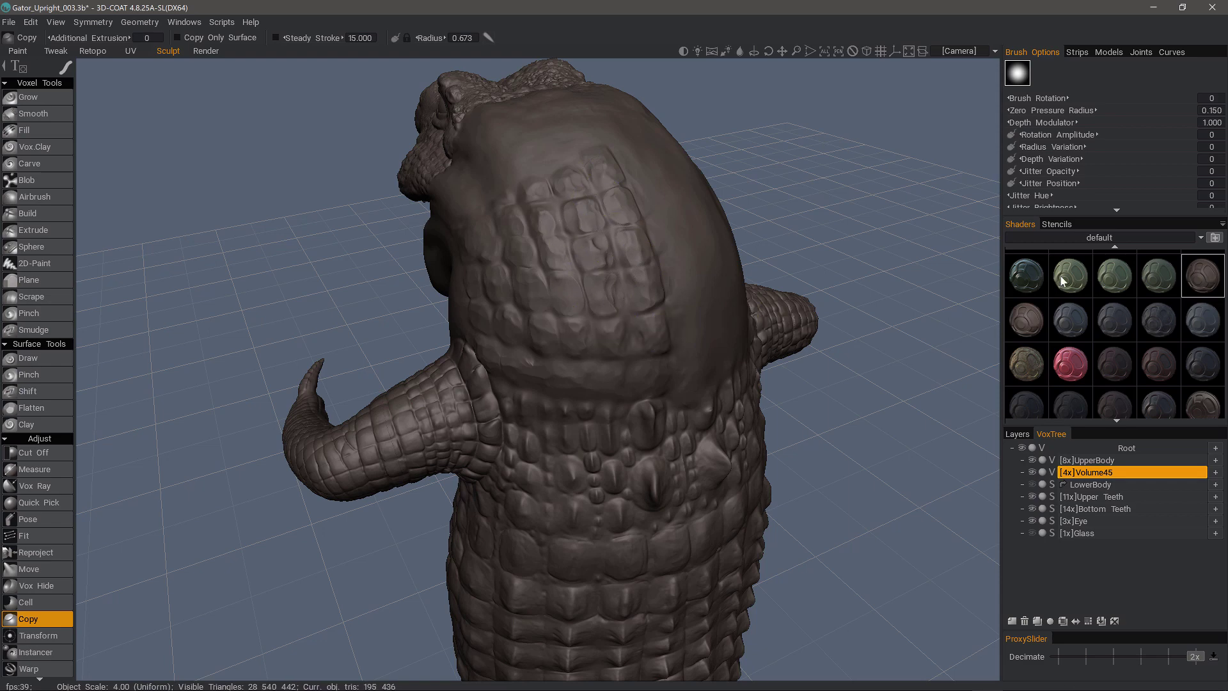
pyautogui.click(1118, 275)
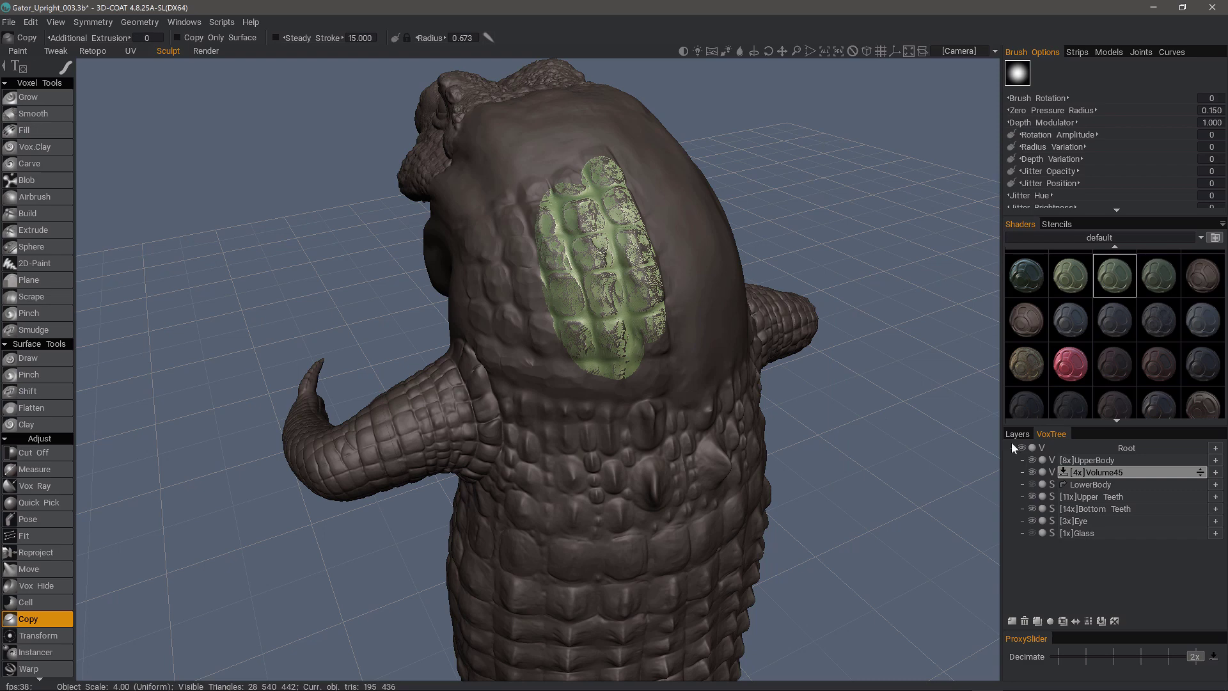
# Step: Brush over the remaining sculpted scales on that side of the neck with the Copy tool, enlarging the radius to 1.118
pyautogui.moveTo(575, 195)
pyautogui.mouseDown()
pyautogui.moveTo(595, 167)
pyautogui.moveTo(558, 184)
pyautogui.moveTo(601, 165)
pyautogui.mouseUp()
pyautogui.moveTo(632, 257)
pyautogui.mouseDown()
pyautogui.moveTo(632, 237)
pyautogui.moveTo(656, 329)
pyautogui.moveTo(636, 416)
pyautogui.mouseUp()
pyautogui.moveTo(551, 214)
pyautogui.mouseDown()
pyautogui.moveTo(503, 229)
pyautogui.moveTo(491, 218)
pyautogui.moveTo(482, 310)
pyautogui.moveTo(549, 287)
pyautogui.moveTo(582, 401)
pyautogui.moveTo(578, 356)
pyautogui.mouseUp()
pyautogui.moveTo(578, 390)
pyautogui.mouseDown()
pyautogui.moveTo(529, 403)
pyautogui.moveTo(496, 375)
pyautogui.moveTo(462, 282)
pyautogui.mouseUp()
pyautogui.moveTo(506, 240); pyautogui.dragTo(517, 232)
pyautogui.moveTo(516, 231)
pyautogui.keyDown('alt'); pyautogui.mouseDown()
pyautogui.moveTo(512, 268)
pyautogui.moveTo(438, 398)
pyautogui.mouseUp(); pyautogui.keyUp('alt')
pyautogui.moveTo(528, 397); pyautogui.dragTo(566, 402)
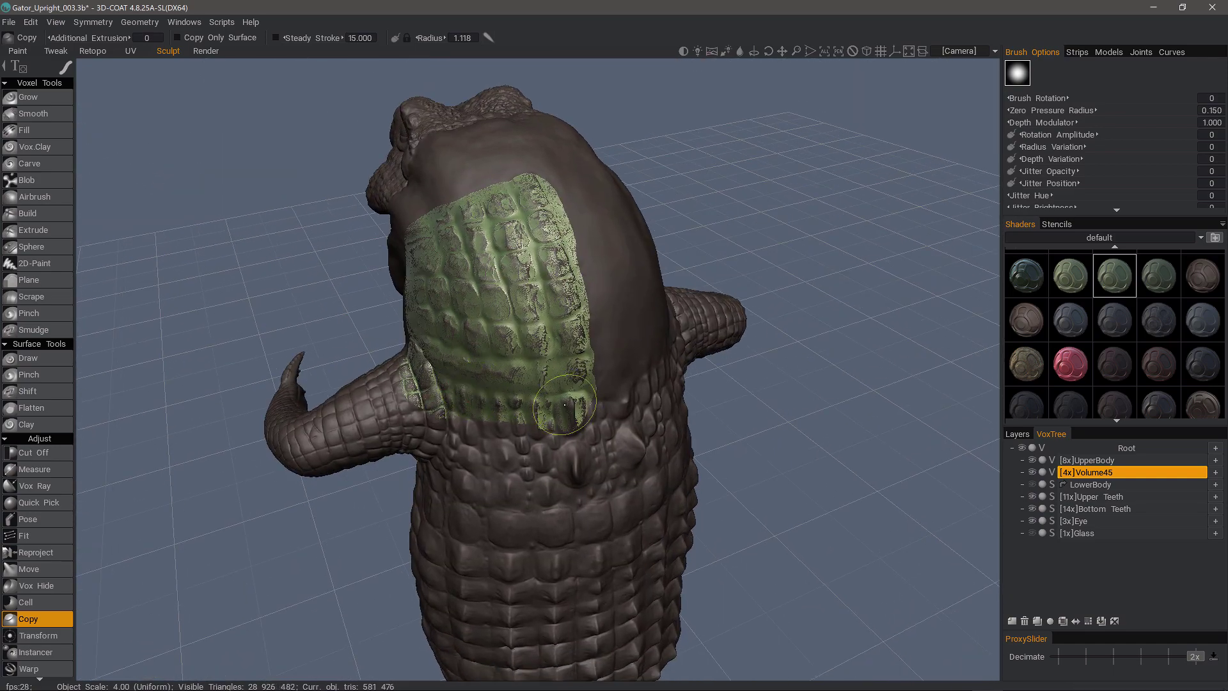
pyautogui.moveTo(561, 325); pyautogui.dragTo(548, 350)
# Step: Hide UpperBody to inspect the copied scale patch by itself, and show it again
pyautogui.moveTo(548, 351)
pyautogui.keyDown('alt'); pyautogui.mouseDown()
pyautogui.moveTo(709, 409)
pyautogui.moveTo(648, 375)
pyautogui.mouseUp(); pyautogui.keyUp('alt')
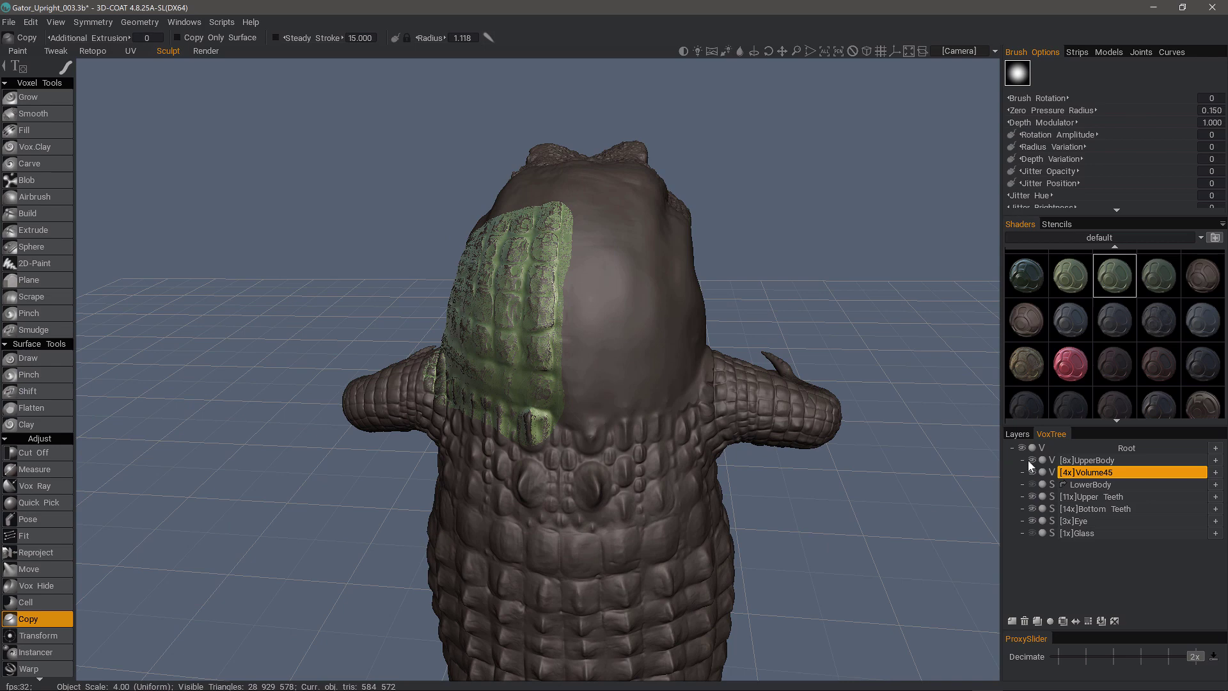
pyautogui.click(1032, 460)
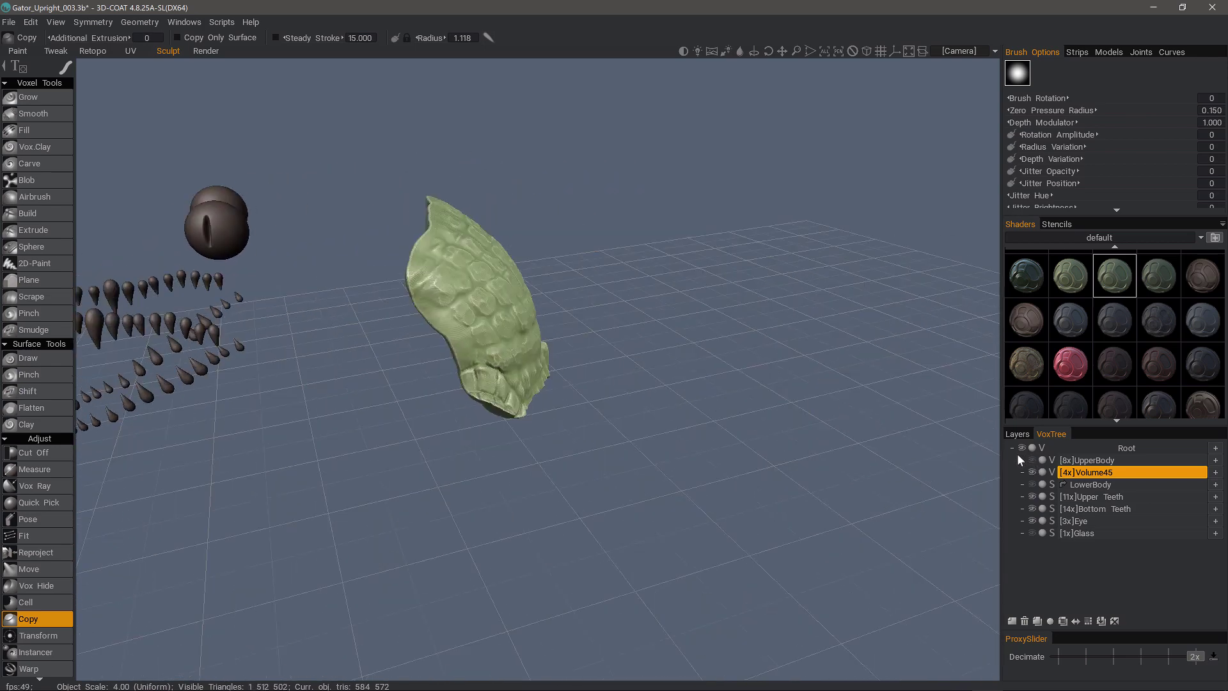
pyautogui.click(1032, 460)
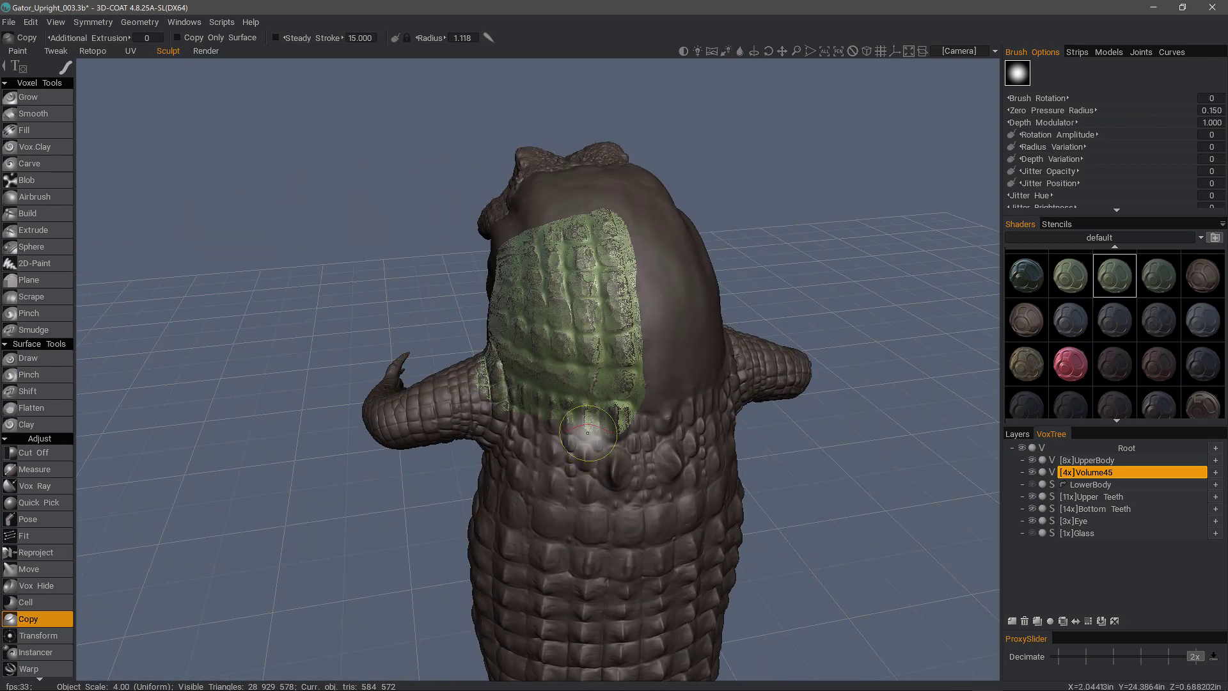
pyautogui.keyDown('alt'); pyautogui.moveTo(531, 290); pyautogui.dragTo(512, 316); pyautogui.keyUp('alt')
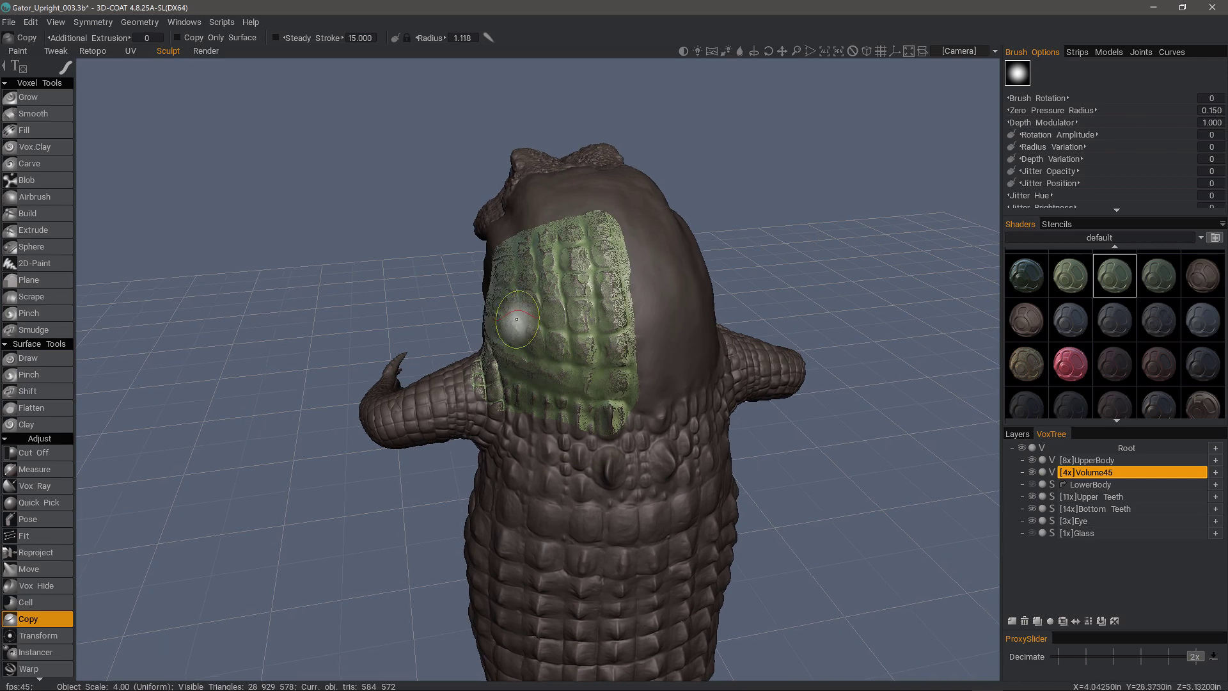
# Step: Enable symmetry and make a symmetrical copy of the scale patch on the opposite side of the neck
pyautogui.press('s')
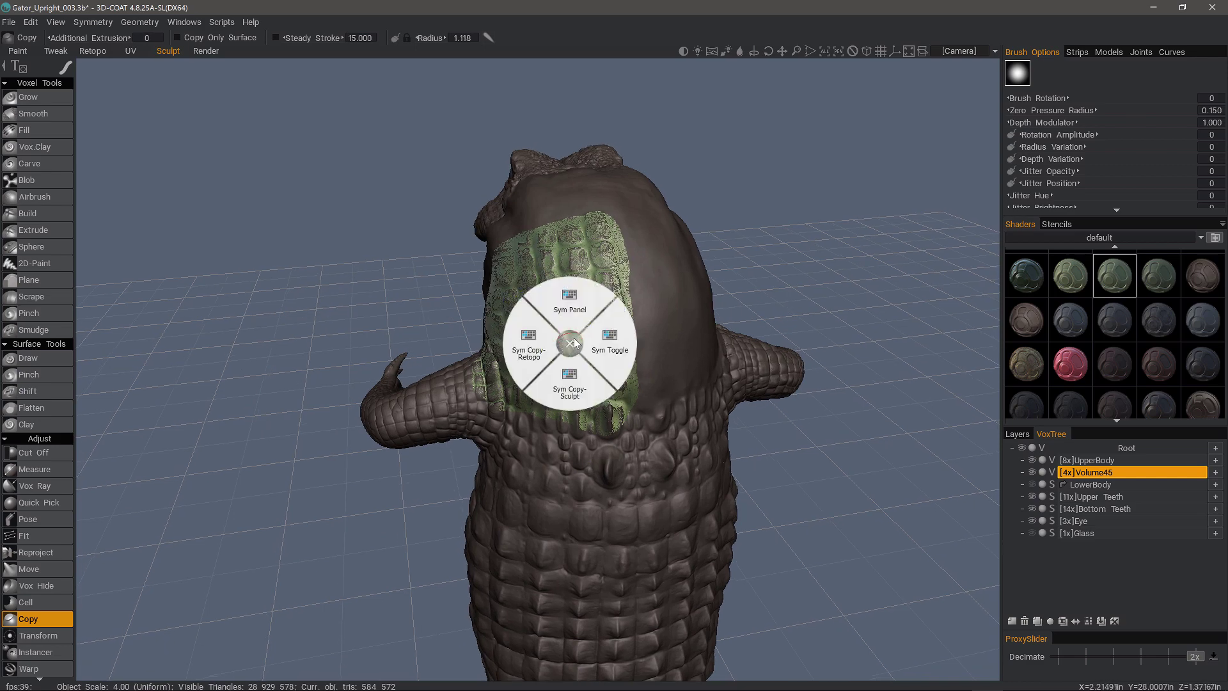
pyautogui.click(569, 303)
pyautogui.moveTo(301, 213); pyautogui.dragTo(324, 218)
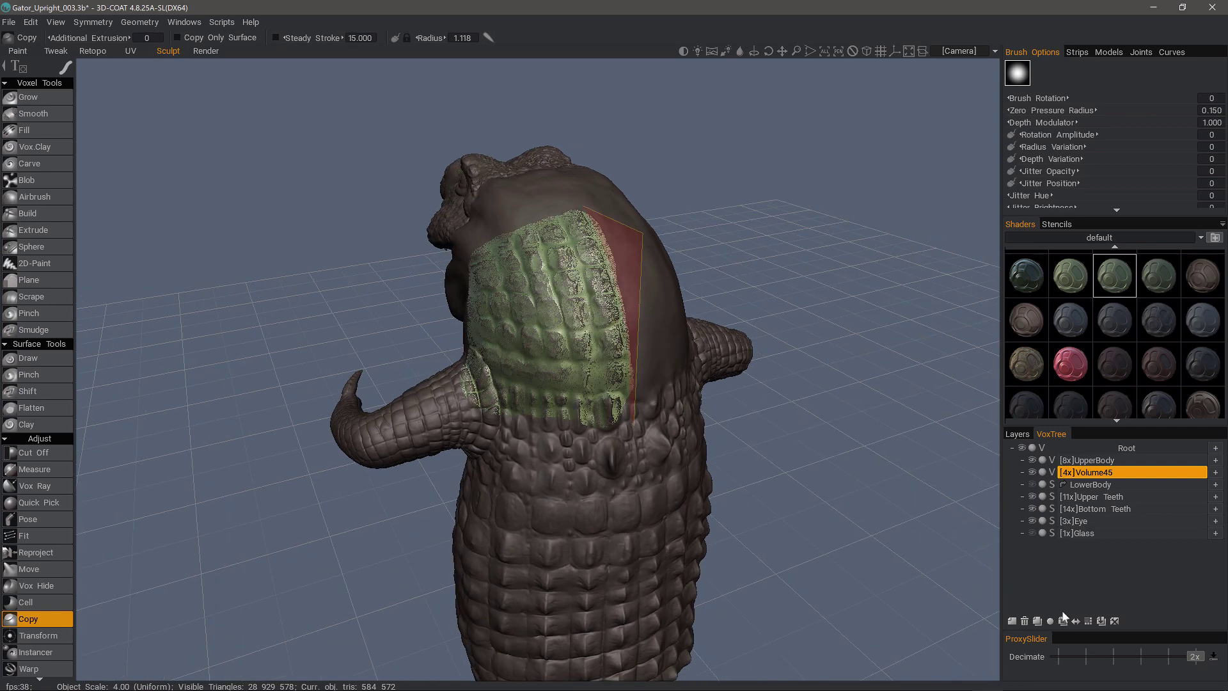
pyautogui.click(1075, 621)
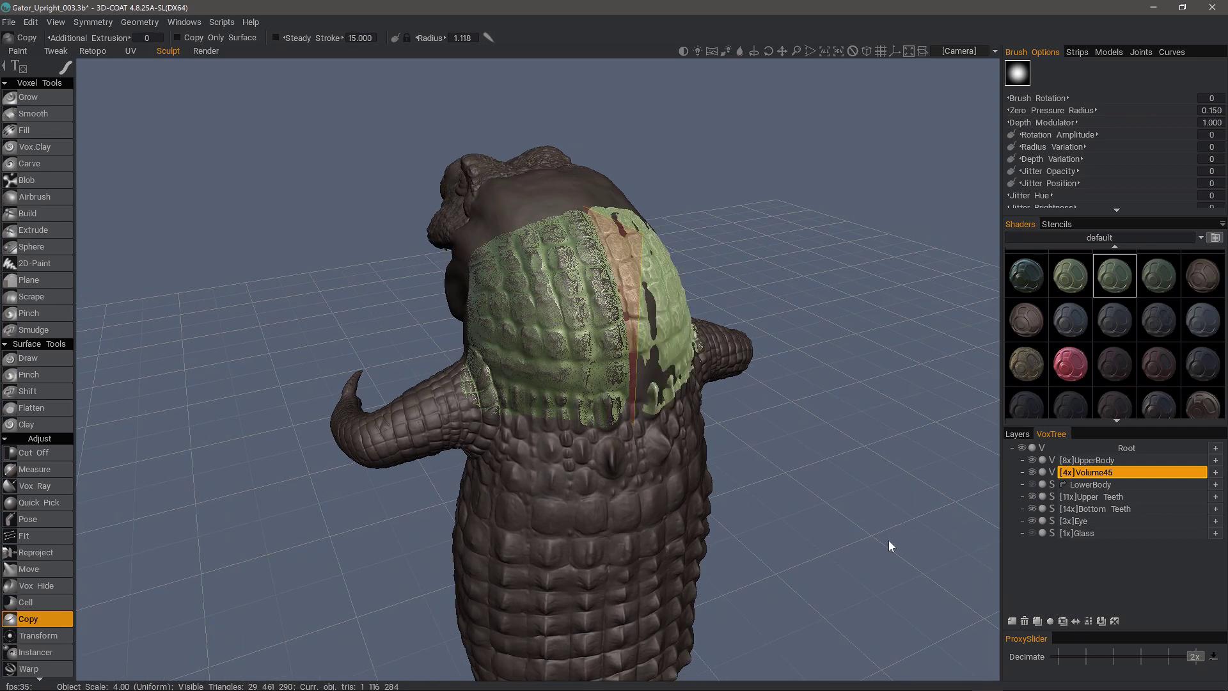
# Step: Turn symmetry off now that the green scale patch is mirrored
pyautogui.moveTo(888, 539); pyautogui.dragTo(869, 532)
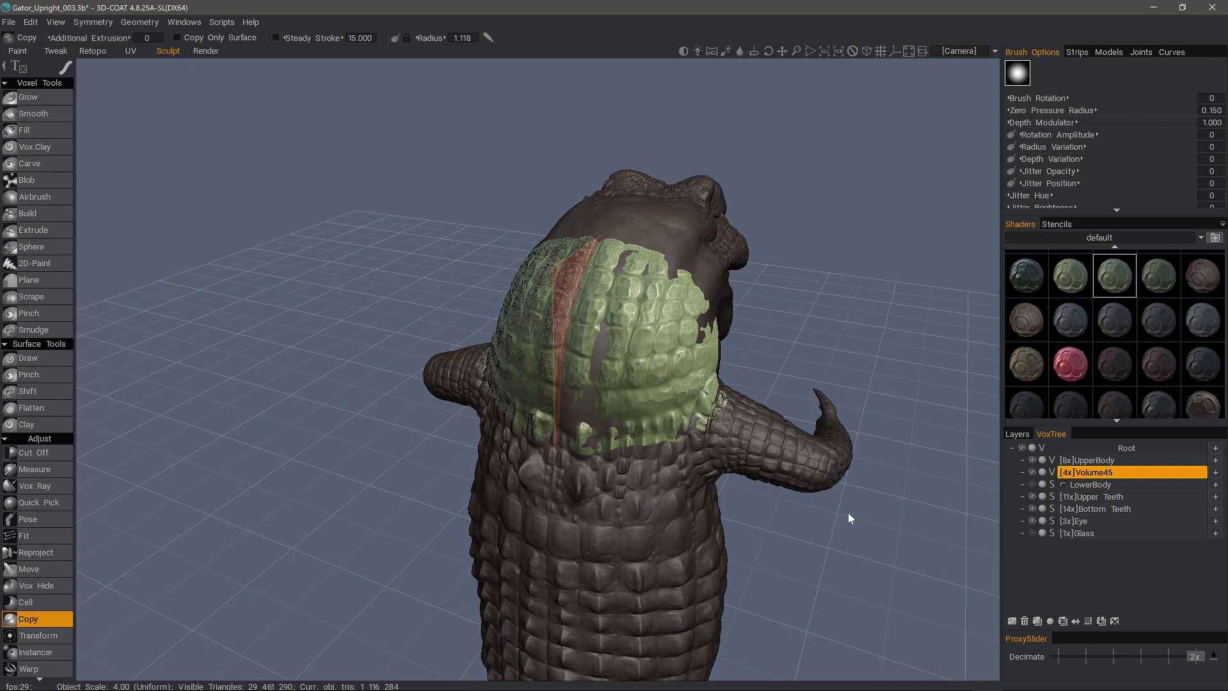
pyautogui.press('s')
pyautogui.click(890, 520)
pyautogui.moveTo(947, 518); pyautogui.dragTo(940, 518)
pyautogui.press('Left')
pyautogui.press('Left')
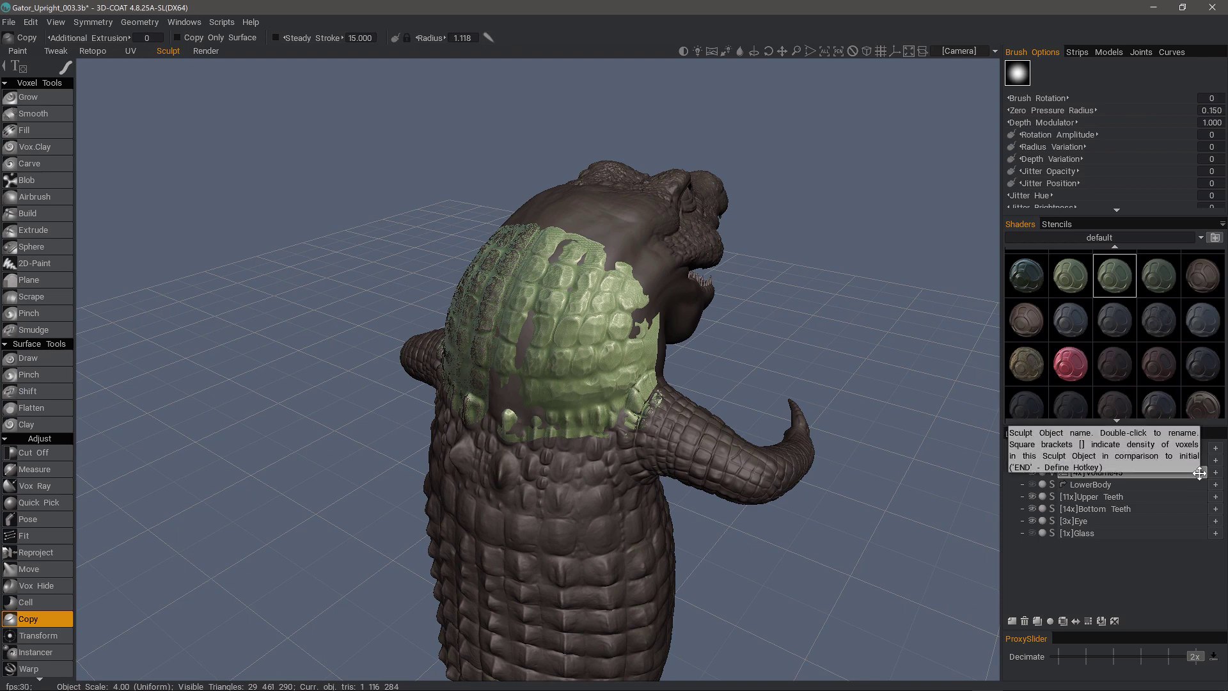
# Step: Merge the mirrored scale layer into UpperBody and inspect the blended scales from the gator's other side
pyautogui.moveTo(1198, 466); pyautogui.dragTo(1198, 460)
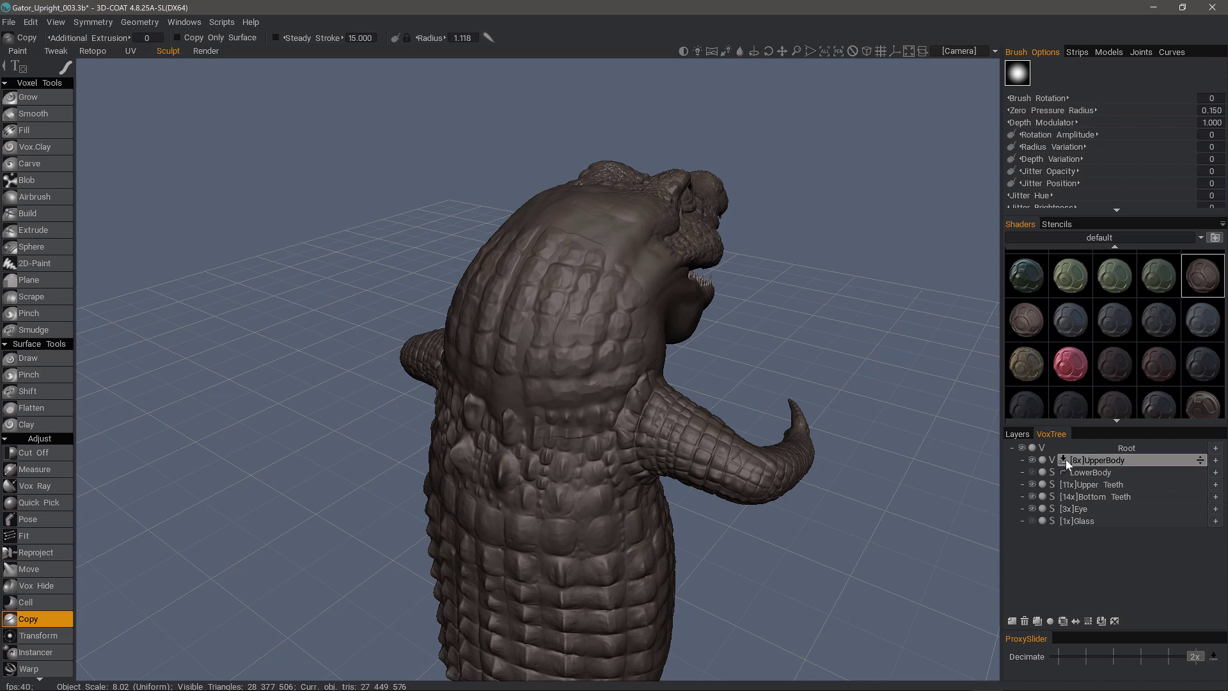
pyautogui.moveTo(727, 308); pyautogui.dragTo(477, 373)
pyautogui.keyDown('alt'); pyautogui.moveTo(477, 372); pyautogui.dragTo(547, 248, button='right'); pyautogui.keyUp('alt')
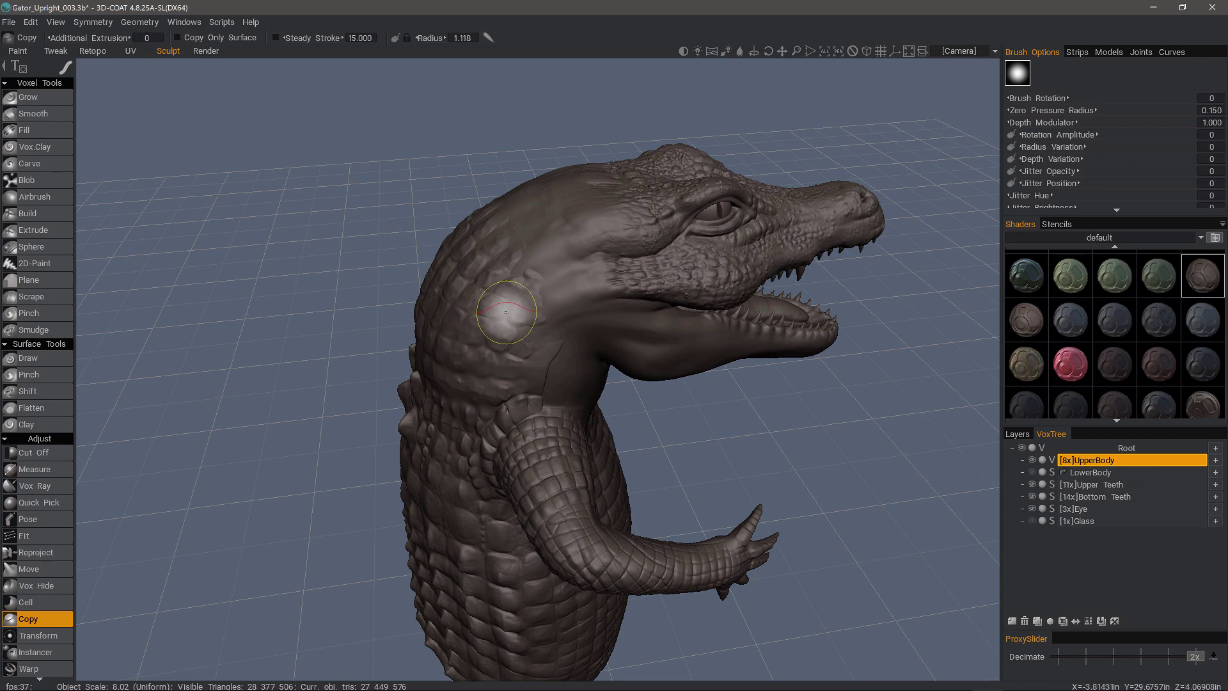
pyautogui.keyDown('alt'); pyautogui.moveTo(509, 318); pyautogui.dragTo(455, 368); pyautogui.keyUp('alt')
pyautogui.press('KP_4')
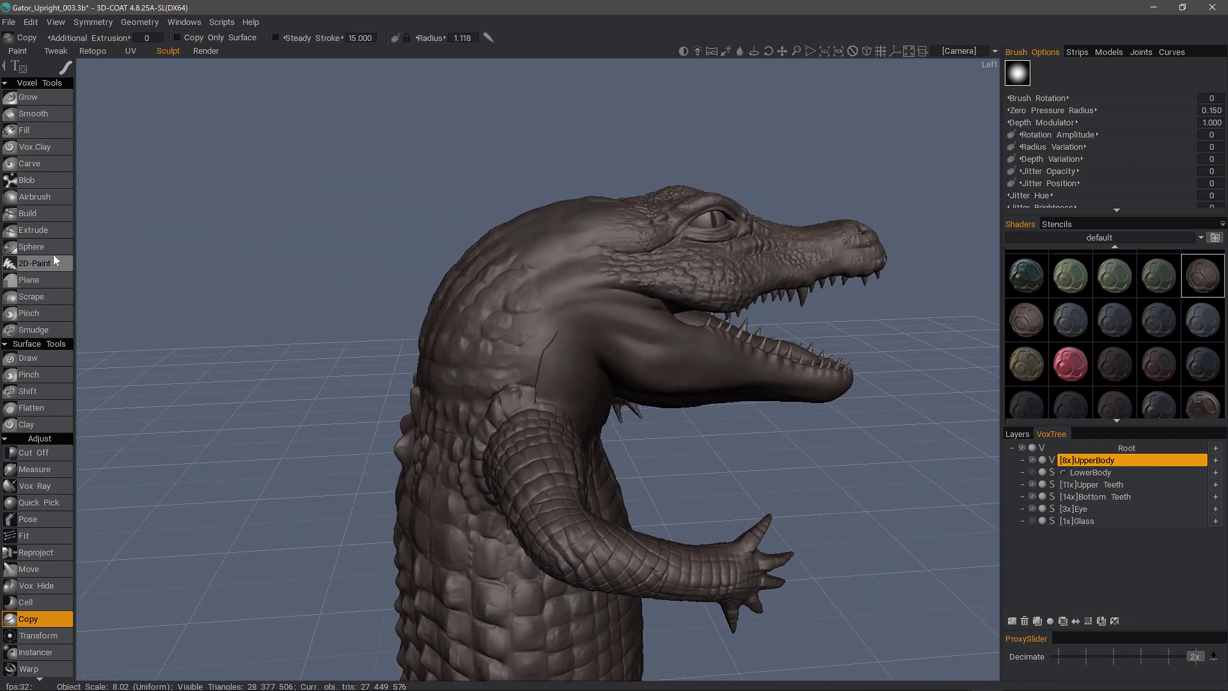
# Step: Use Scrape to blend the seam of the merged scales into the skin on the gator's neck
pyautogui.click(46, 296)
pyautogui.moveTo(546, 368); pyautogui.dragTo(535, 365, button='right')
pyautogui.moveTo(546, 363)
pyautogui.mouseDown()
pyautogui.moveTo(552, 337)
pyautogui.moveTo(540, 358)
pyautogui.moveTo(544, 348)
pyautogui.mouseUp()
pyautogui.keyDown('alt'); pyautogui.moveTo(567, 420); pyautogui.dragTo(665, 416); pyautogui.keyUp('alt')
pyautogui.keyDown('alt'); pyautogui.moveTo(441, 441); pyautogui.dragTo(474, 506); pyautogui.keyUp('alt')
pyautogui.moveTo(580, 298); pyautogui.dragTo(571, 299, button='right')
pyautogui.moveTo(579, 298)
pyautogui.mouseDown()
pyautogui.moveTo(561, 282)
pyautogui.moveTo(586, 249)
pyautogui.mouseUp()
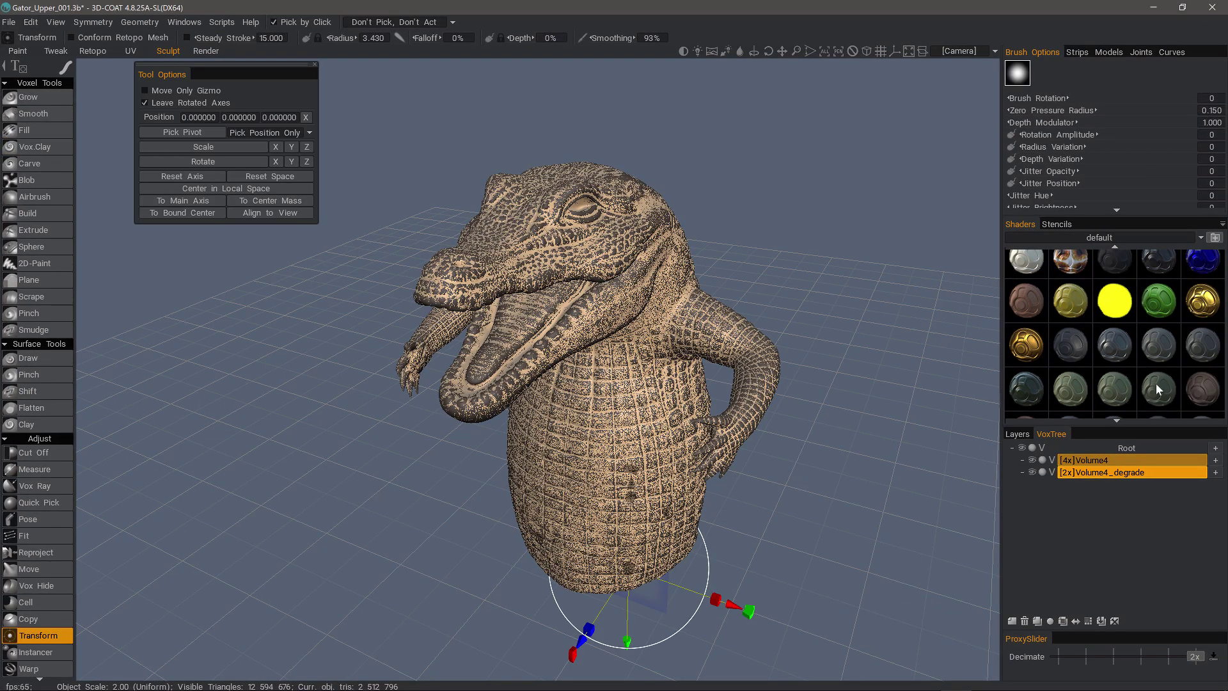
# Step: In Gator_Upper_001, select Volume4_degrade and hide Volume4 to view the low-resolution copy alone from behind
pyautogui.click(1105, 473)
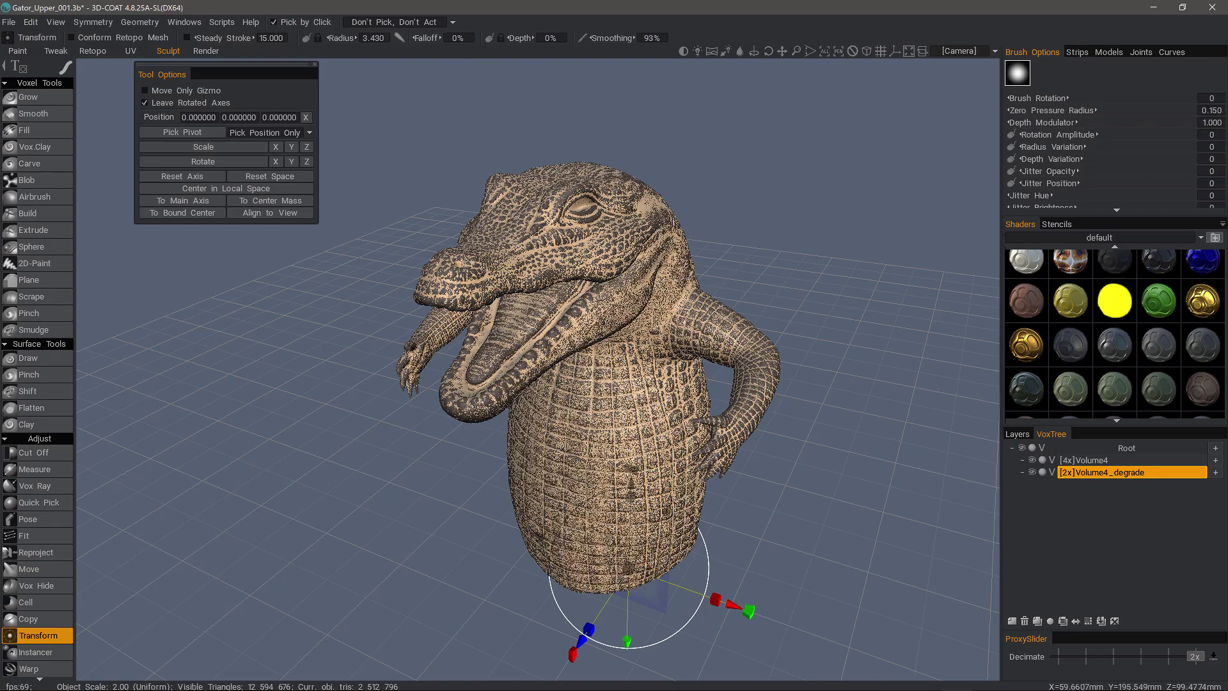
pyautogui.click(1032, 460)
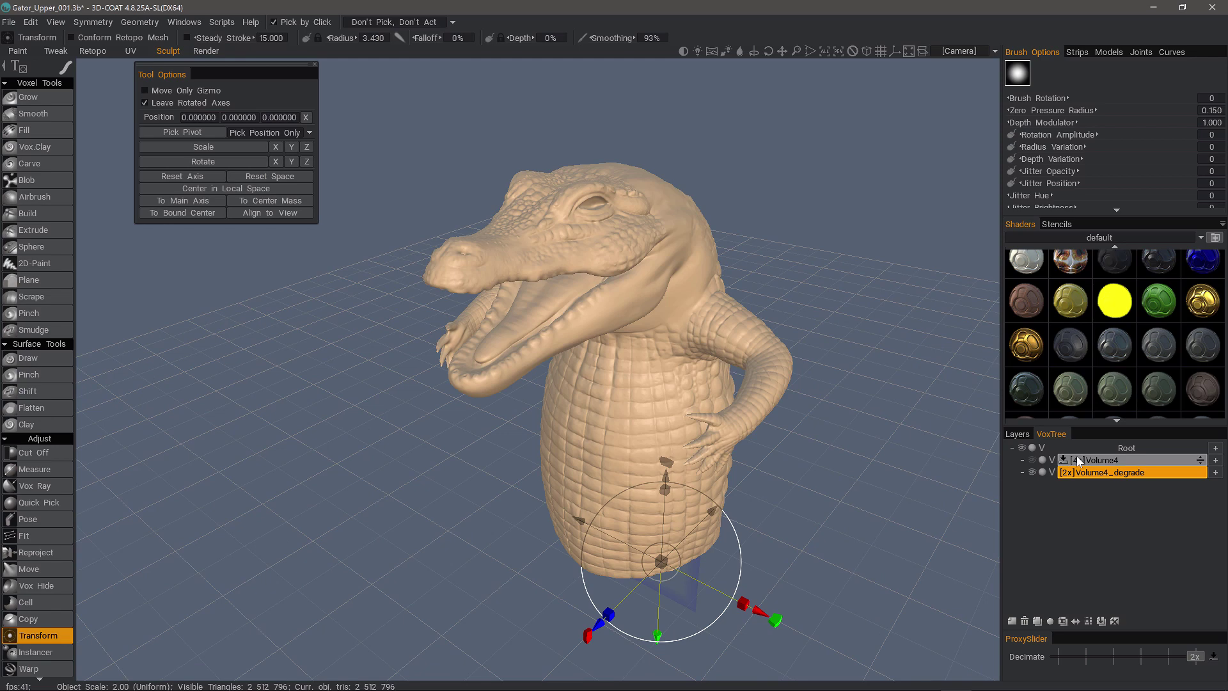
pyautogui.moveTo(844, 333); pyautogui.dragTo(542, 319)
pyautogui.moveTo(543, 319); pyautogui.dragTo(736, 461, button='right')
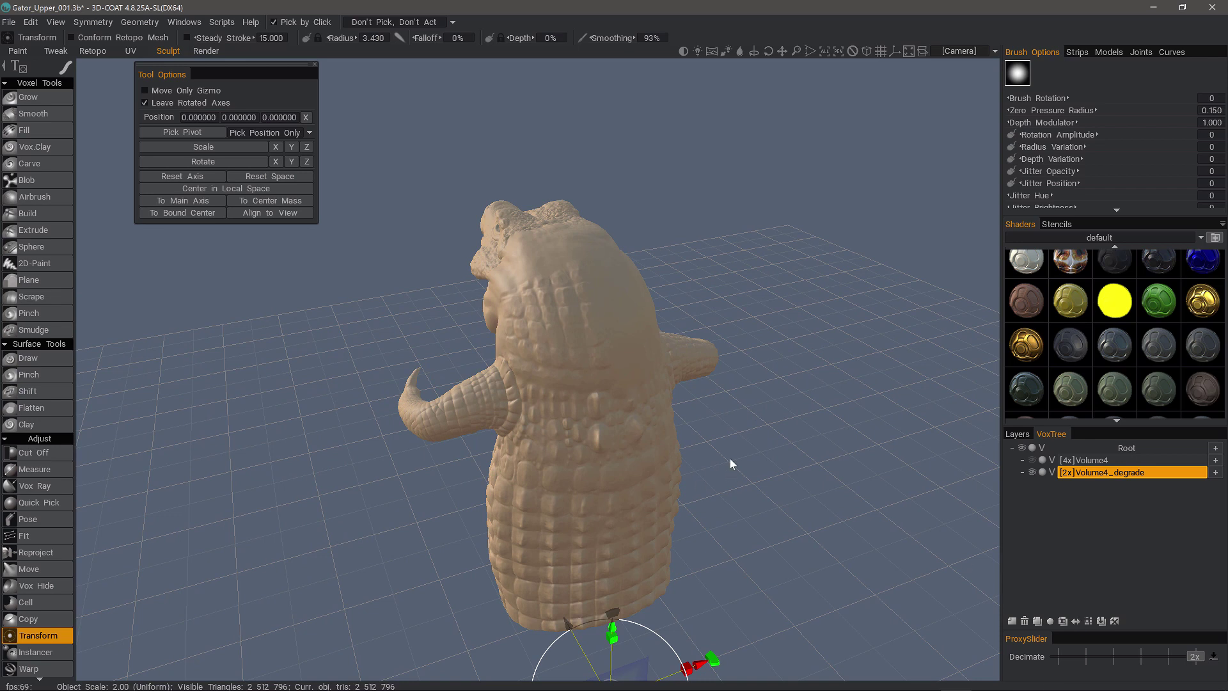
# Step: Turn on X-axis mirror symmetry and make a symmetrical copy of the scales across Volume4_degrade's neck
pyautogui.press('s')
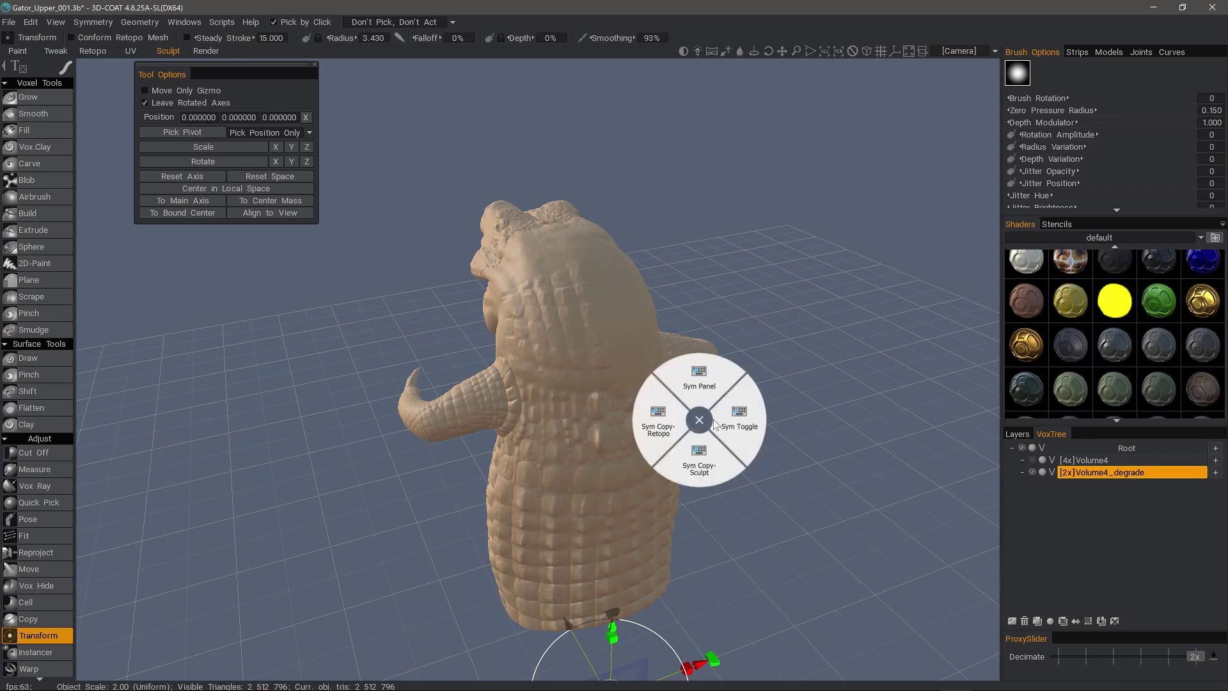
pyautogui.click(706, 390)
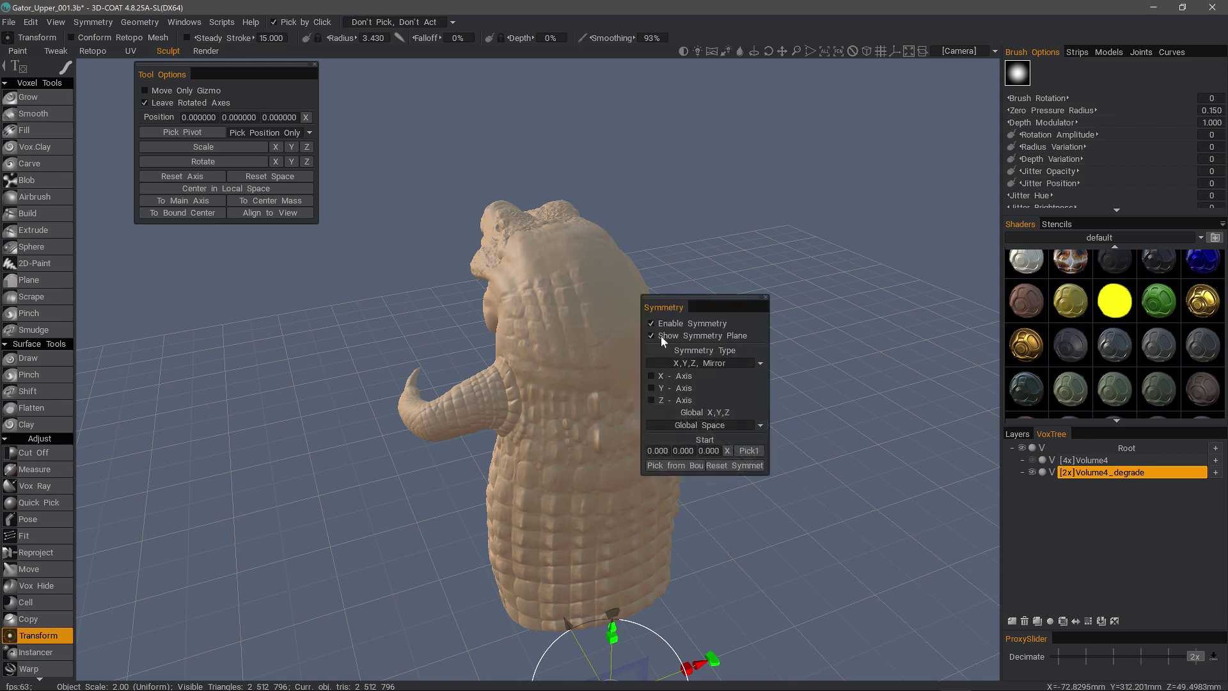
pyautogui.click(652, 376)
pyautogui.moveTo(685, 281)
pyautogui.mouseDown()
pyautogui.moveTo(636, 239)
pyautogui.moveTo(620, 203)
pyautogui.moveTo(561, 378)
pyautogui.mouseUp()
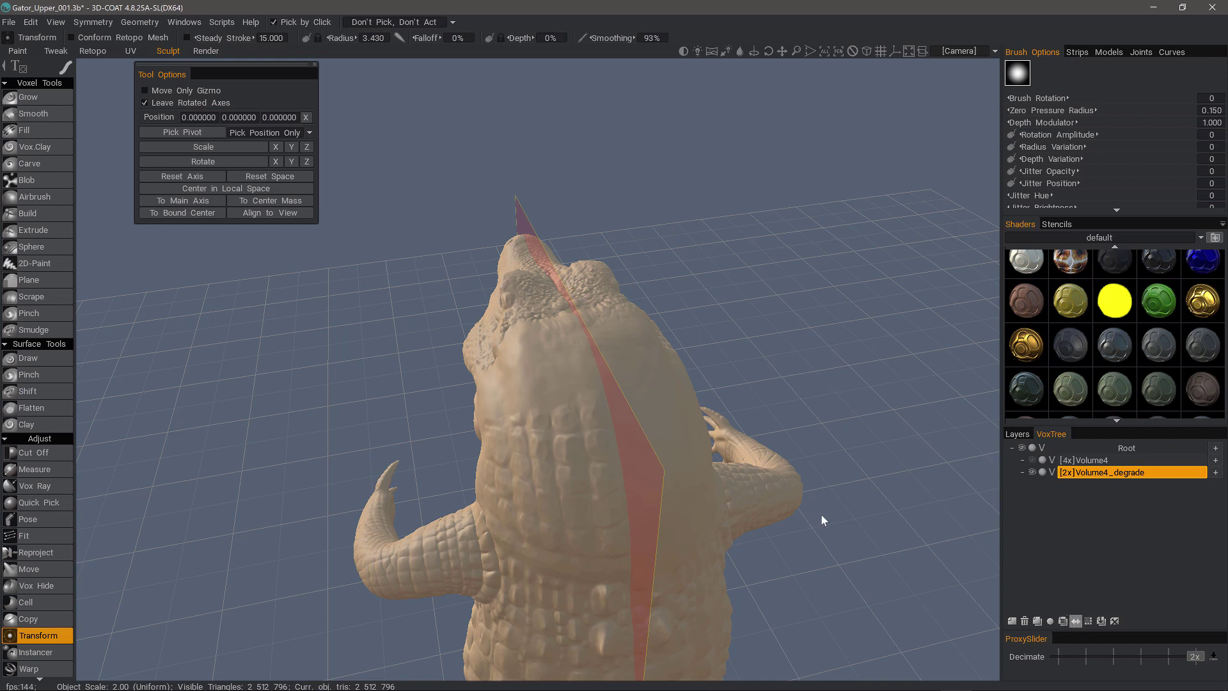
pyautogui.moveTo(823, 511); pyautogui.dragTo(427, 450)
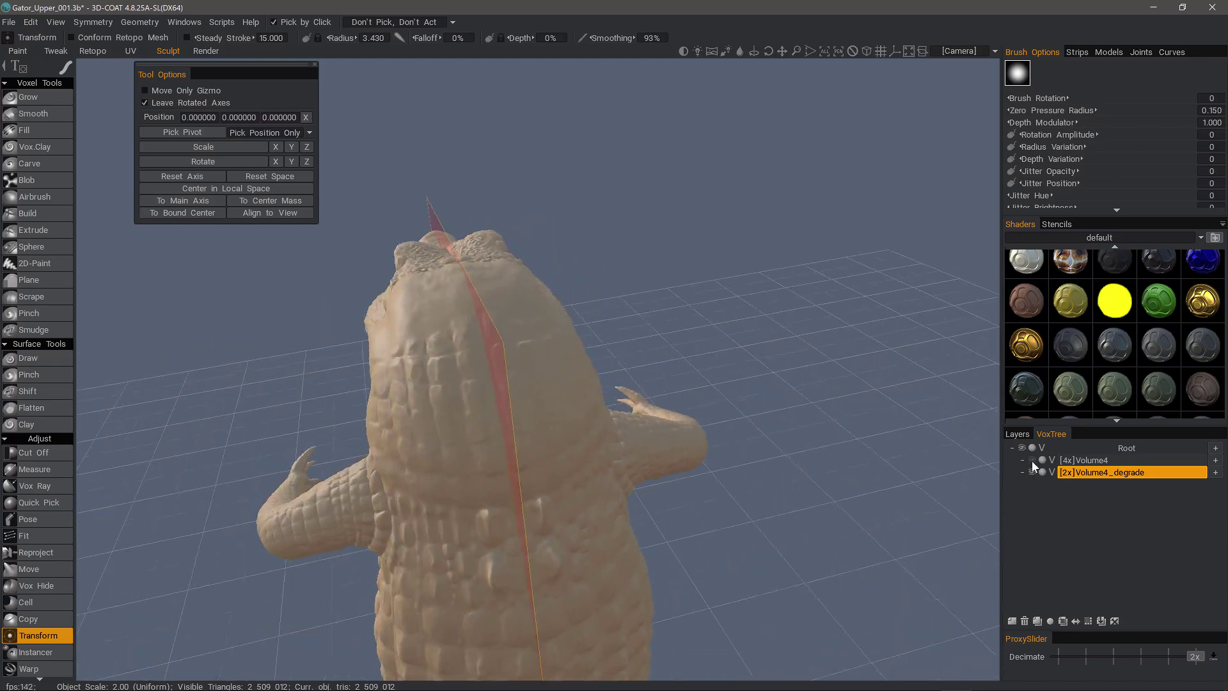
# Step: Show Volume4 again with a dark brown shader over the mirrored copy, and make Volume4_degrade active
pyautogui.click(1099, 461)
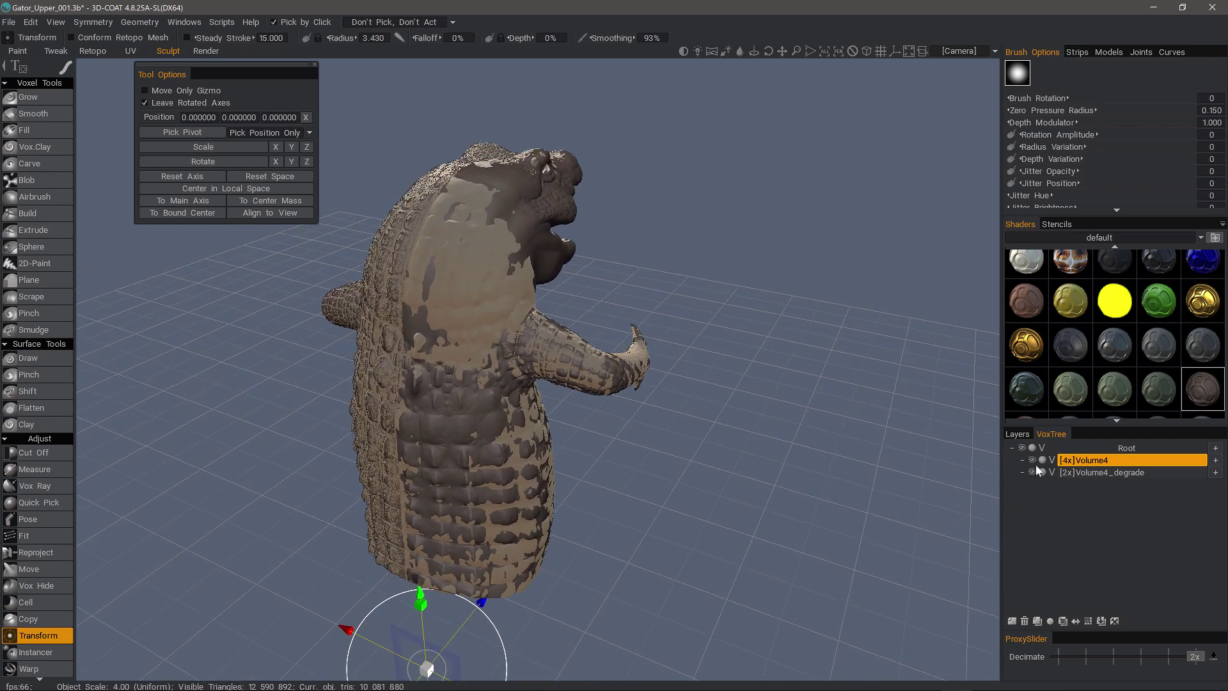
pyautogui.click(1104, 472)
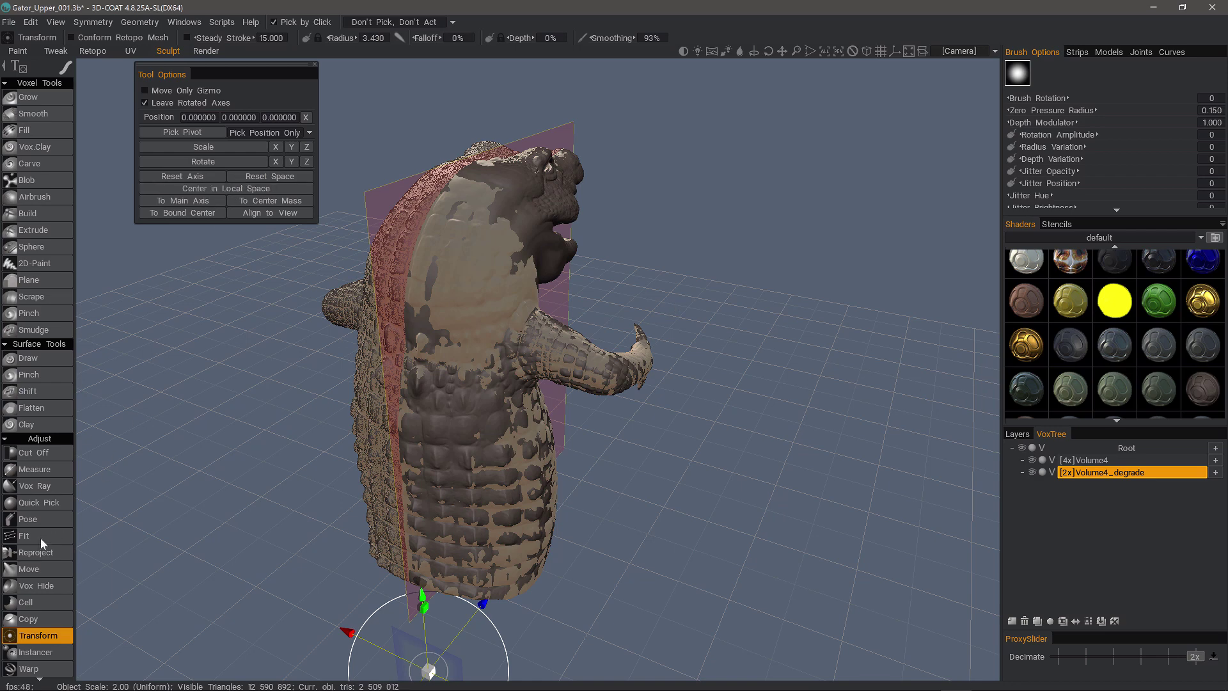
# Step: With Reproject, preview the outer and inner shells and set the out-scan distance to 11.400 and the in-scan distance to 13.600
pyautogui.click(48, 558)
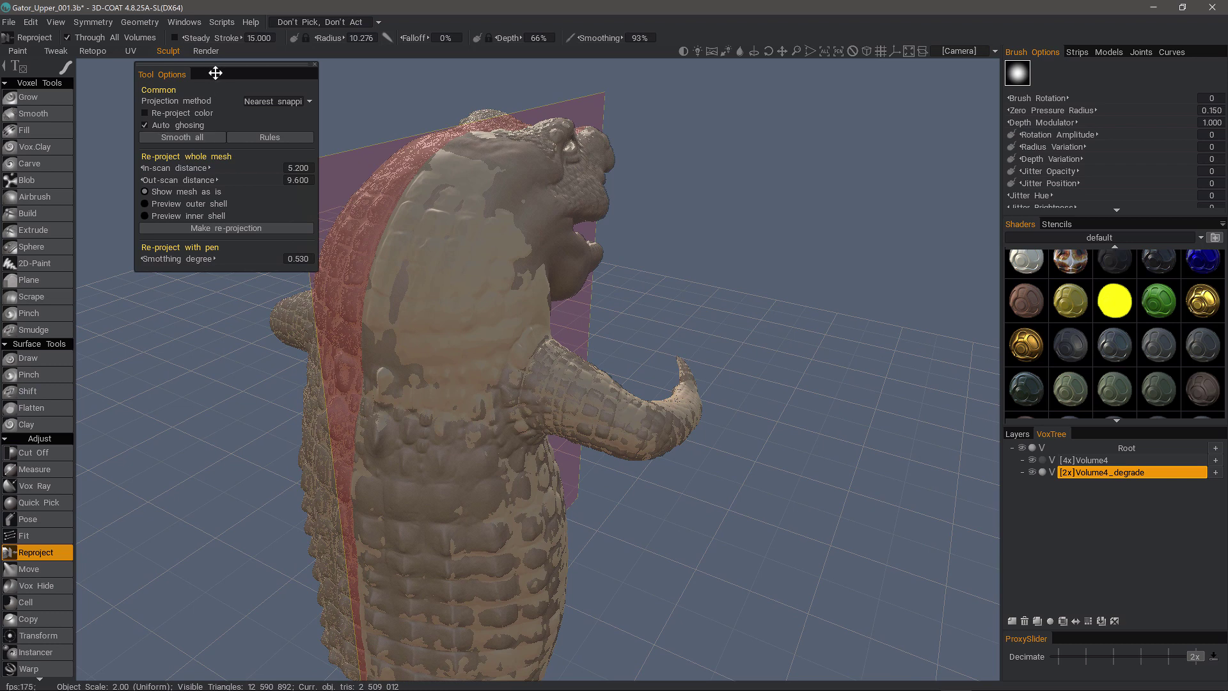
pyautogui.moveTo(216, 72); pyautogui.dragTo(183, 116)
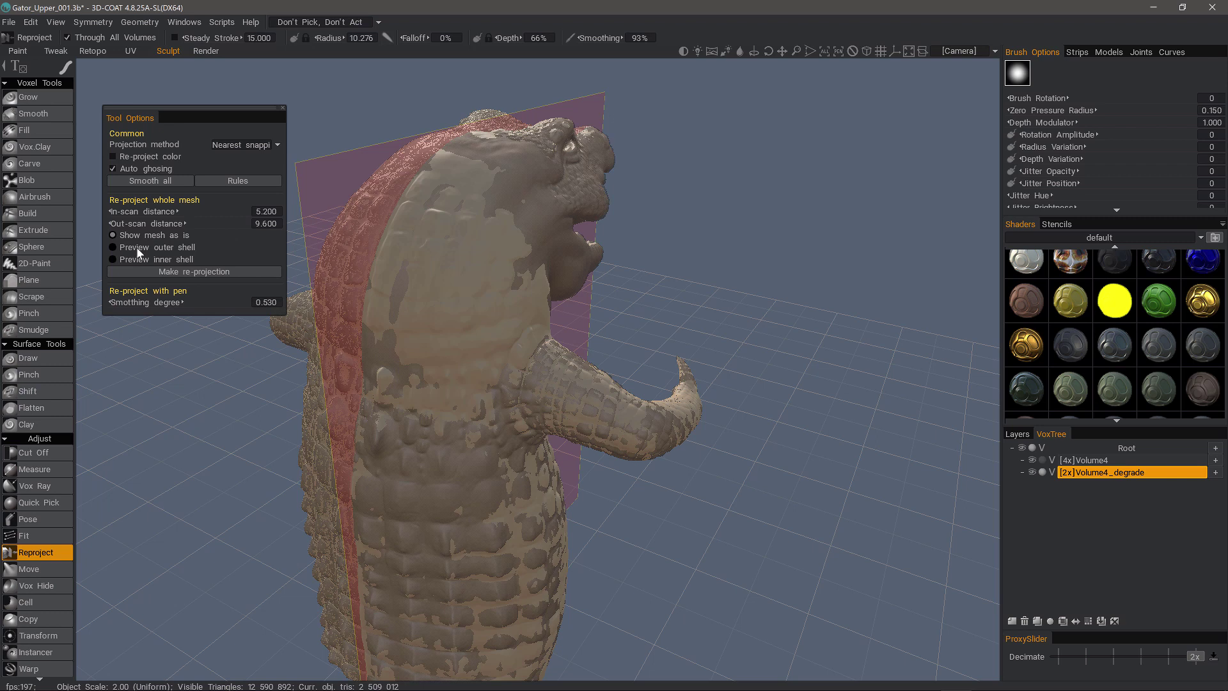
pyautogui.click(136, 247)
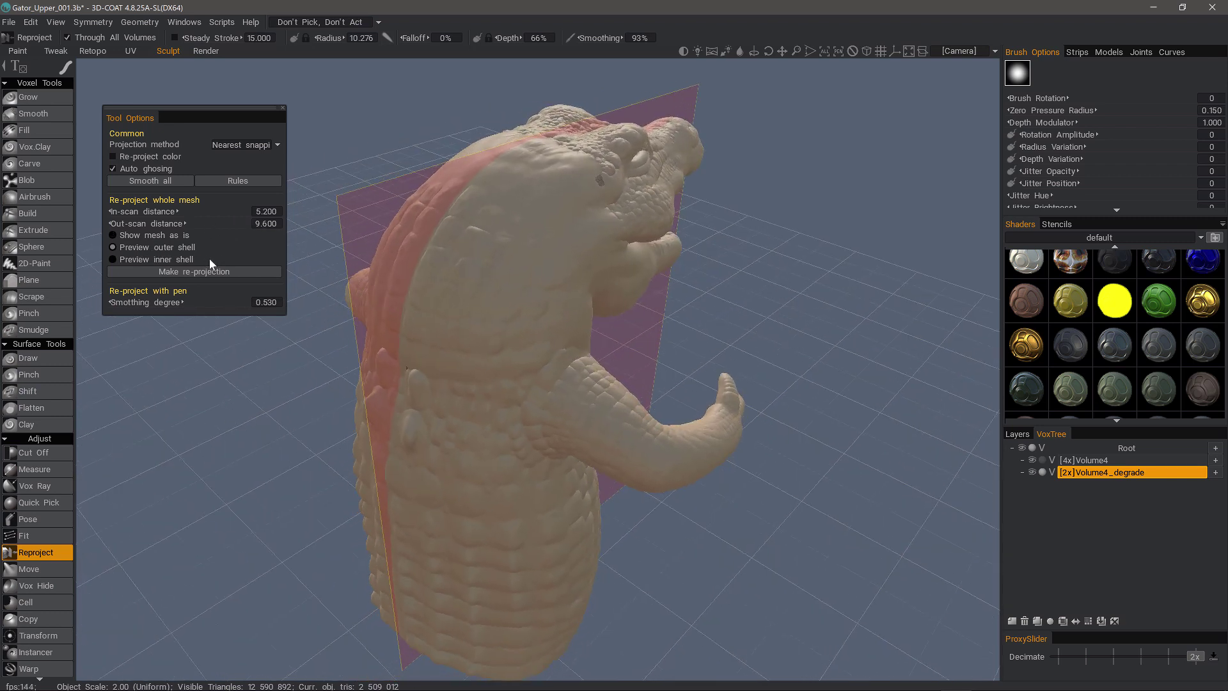
pyautogui.moveTo(198, 222)
pyautogui.mouseDown()
pyautogui.moveTo(171, 223)
pyautogui.moveTo(198, 225)
pyautogui.mouseUp()
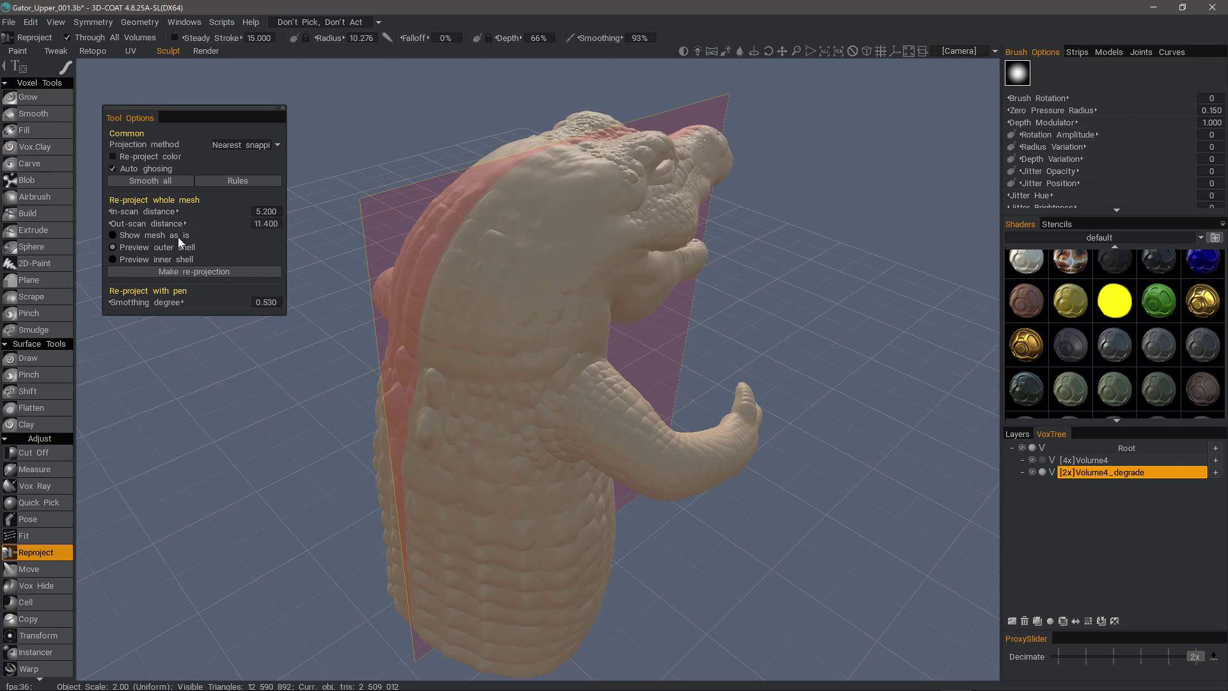
pyautogui.click(157, 259)
pyautogui.moveTo(210, 213); pyautogui.dragTo(207, 216)
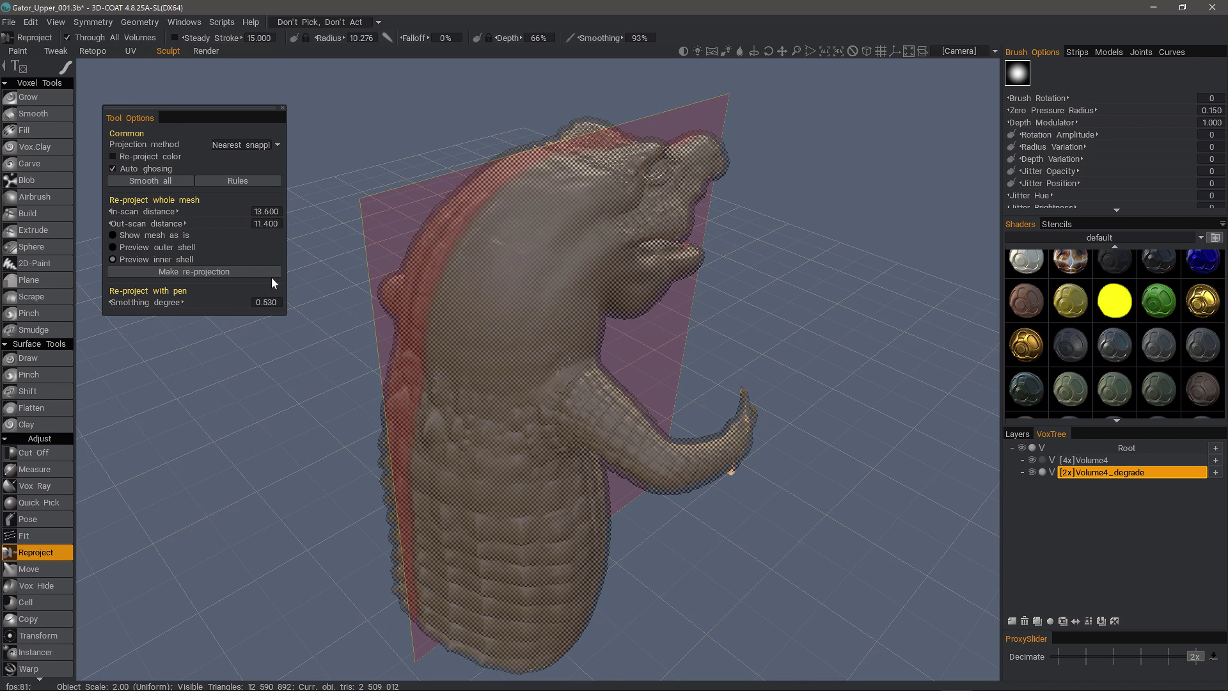
pyautogui.moveTo(68, 70)
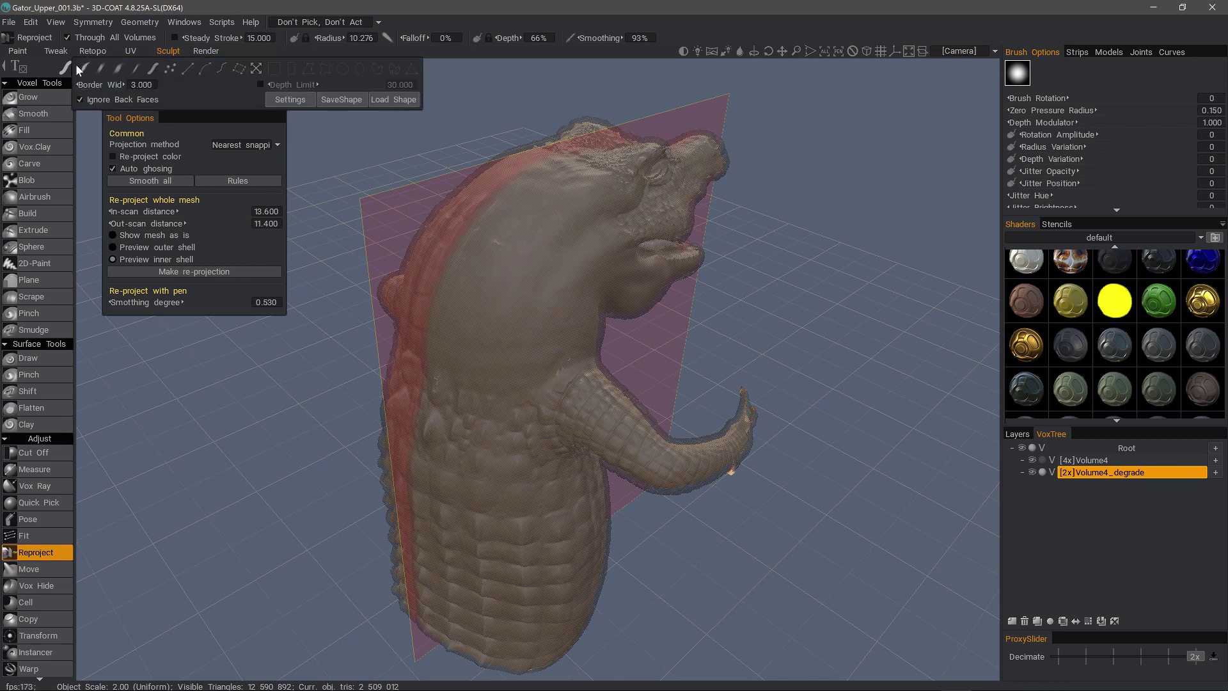
# Step: Show the mesh as is, make Volume4 active, and brush the mirrored scales from Volume4_degrade onto its smooth neck with Reproject
pyautogui.moveTo(556, 313)
pyautogui.keyDown('alt'); pyautogui.mouseDown()
pyautogui.moveTo(546, 324)
pyautogui.moveTo(866, 379)
pyautogui.moveTo(1091, 458)
pyautogui.mouseUp(); pyautogui.keyUp('alt')
pyautogui.click(142, 237)
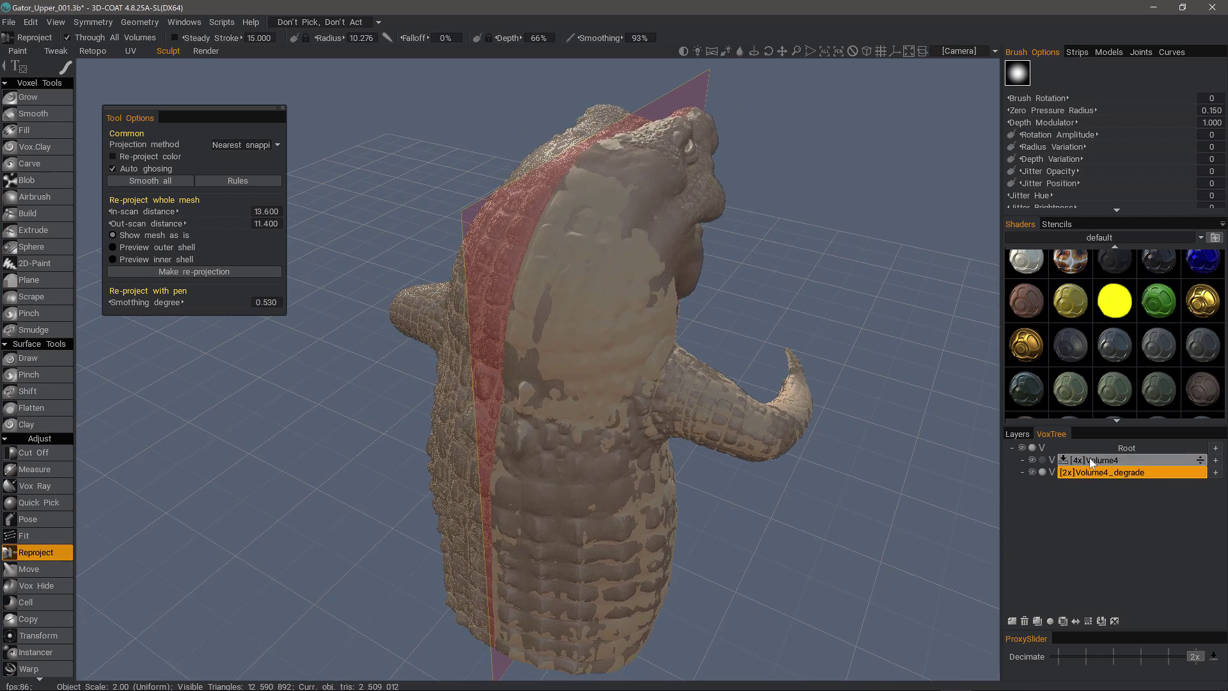
pyautogui.click(1103, 459)
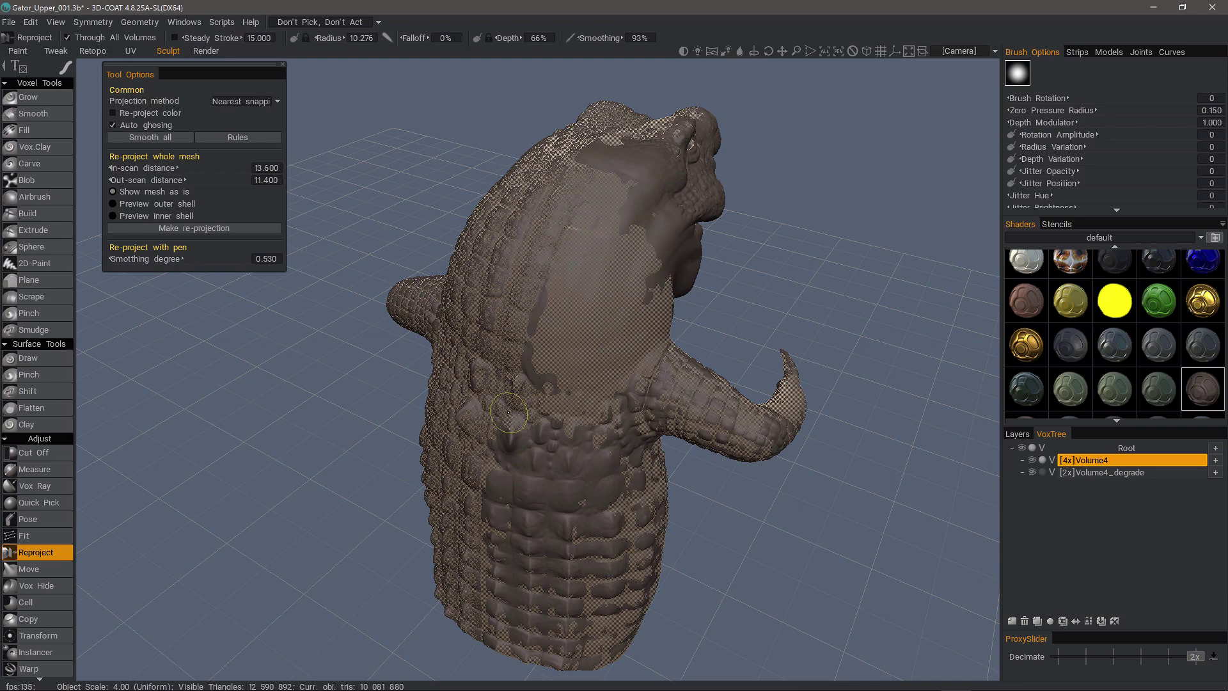
pyautogui.moveTo(542, 358)
pyautogui.mouseDown()
pyautogui.moveTo(600, 192)
pyautogui.moveTo(617, 227)
pyautogui.moveTo(517, 358)
pyautogui.mouseUp()
pyautogui.moveTo(596, 272)
pyautogui.keyDown('alt'); pyautogui.mouseDown()
pyautogui.moveTo(543, 291)
pyautogui.moveTo(599, 283)
pyautogui.mouseUp(); pyautogui.keyUp('alt')
pyautogui.moveTo(599, 284)
pyautogui.mouseDown(button='middle')
pyautogui.moveTo(552, 378)
pyautogui.moveTo(637, 407)
pyautogui.moveTo(552, 305)
pyautogui.moveTo(562, 224)
pyautogui.moveTo(584, 282)
pyautogui.moveTo(635, 282)
pyautogui.mouseUp(button='middle')
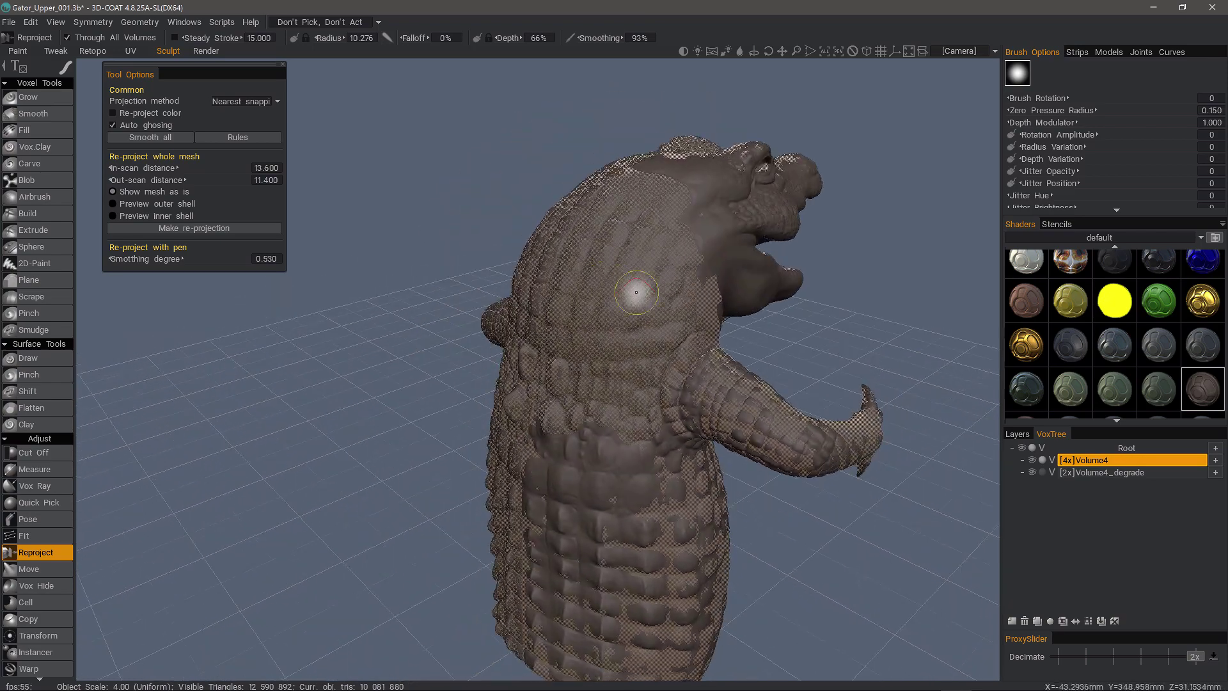
# Step: Hide Volume4_degrade and inspect the reprojected neck scales on Volume4 from both sides
pyautogui.click(1032, 472)
pyautogui.moveTo(895, 419)
pyautogui.keyDown('alt'); pyautogui.mouseDown()
pyautogui.moveTo(640, 348)
pyautogui.moveTo(488, 323)
pyautogui.moveTo(490, 350)
pyautogui.moveTo(512, 351)
pyautogui.mouseUp(); pyautogui.keyUp('alt')
pyautogui.keyDown('alt'); pyautogui.moveTo(703, 358); pyautogui.dragTo(476, 341); pyautogui.keyUp('alt')
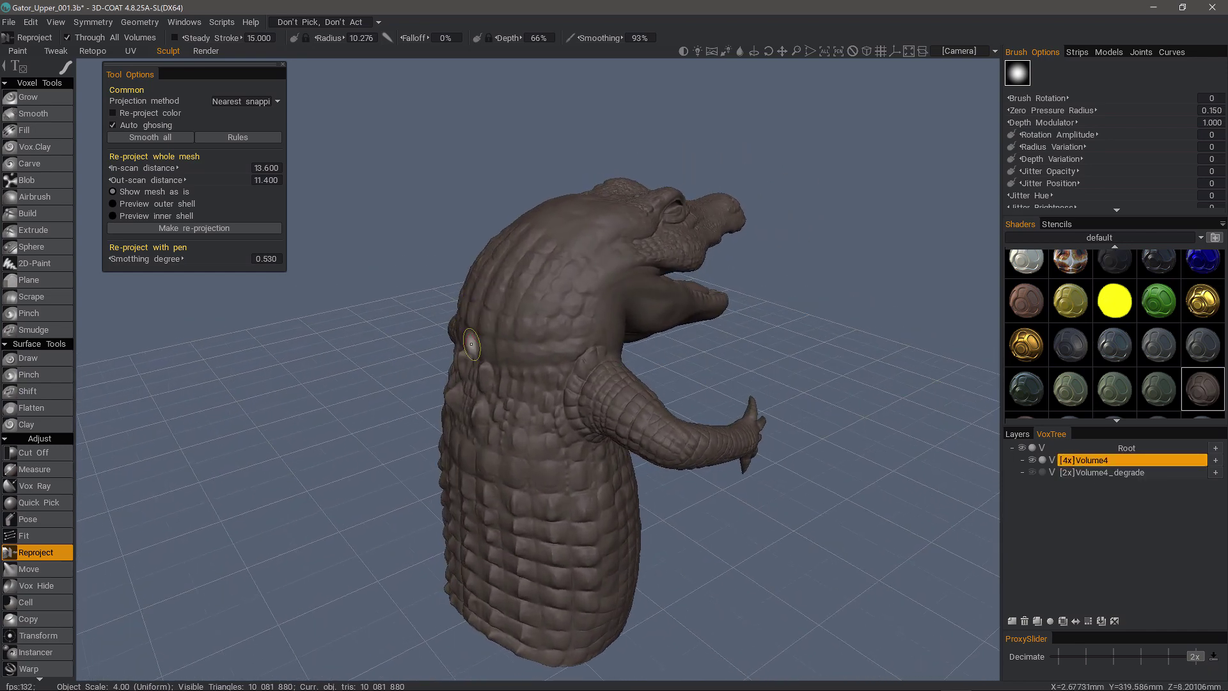
pyautogui.moveTo(539, 296); pyautogui.dragTo(294, 349, button='middle')
pyautogui.keyDown('alt'); pyautogui.moveTo(294, 348); pyautogui.dragTo(622, 335); pyautogui.keyUp('alt')
pyautogui.moveTo(622, 335); pyautogui.dragTo(658, 337, button='middle')
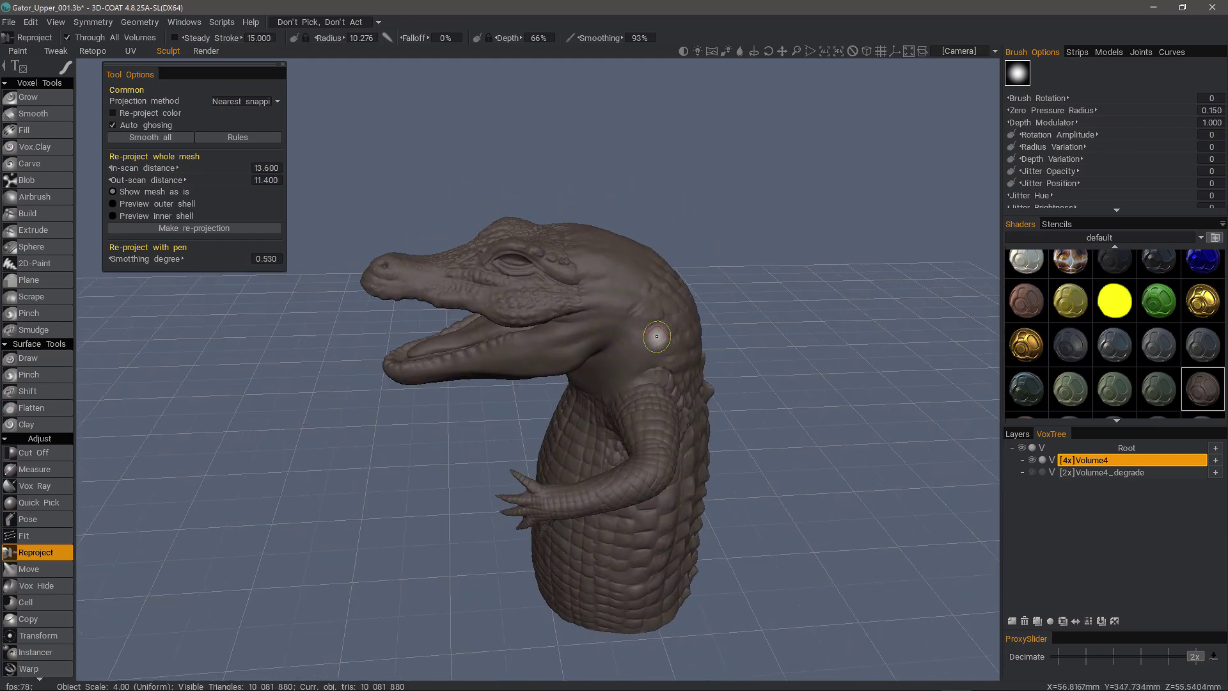